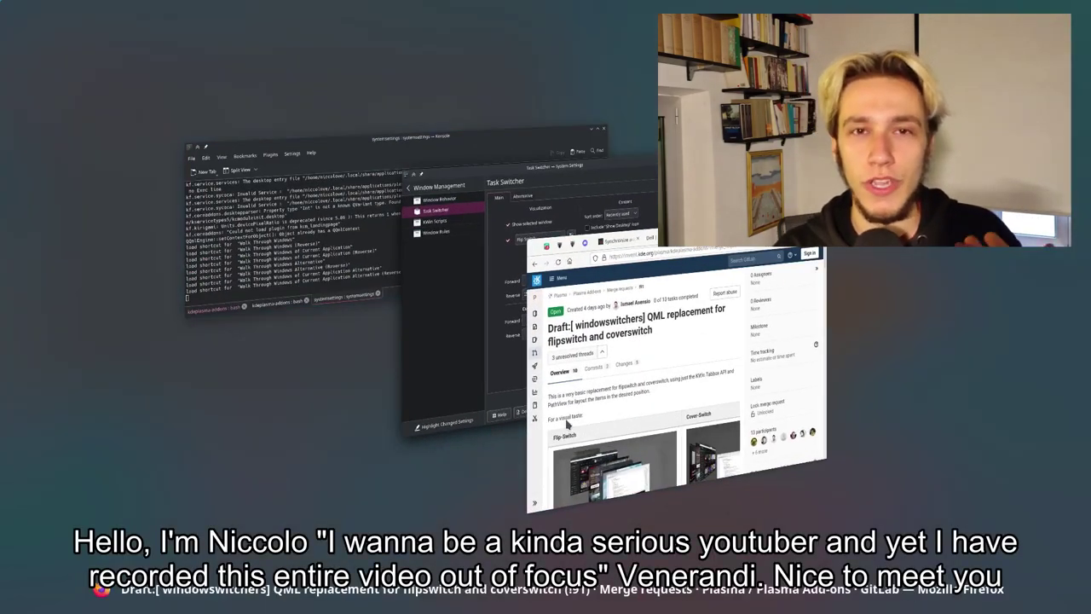
- Rotate the Flip Switch stack through Firefox, Konsole and System Settings, finishing on System Settings
{"action": "key", "text": "alt+Tab"}
{"action": "key", "text": "alt+Tab"}
{"action": "key", "text": "alt+Tab"}
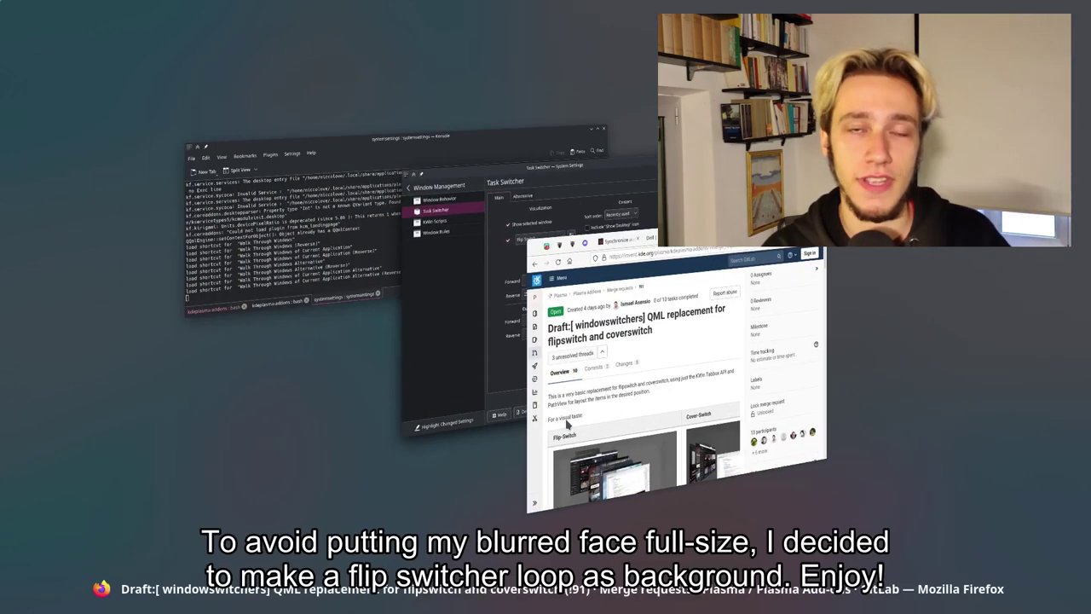
{"action": "key", "text": "alt+Tab"}
{"action": "key", "text": "alt+Tab"}
{"action": "key", "text": "alt+Tab"}
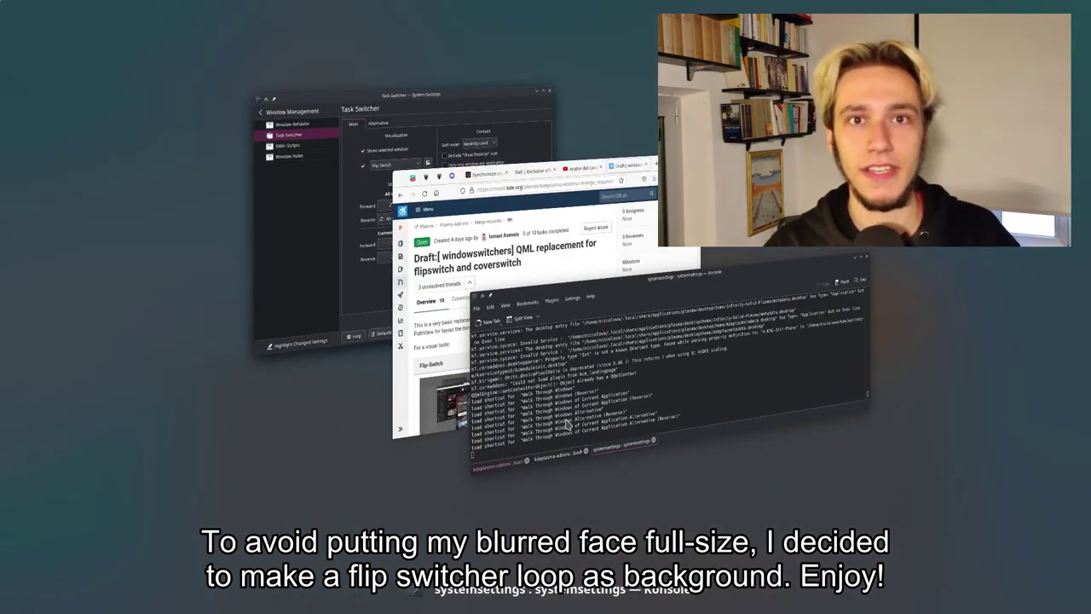
{"action": "key", "text": "alt+Tab"}
{"action": "key", "text": "alt+Tab"}
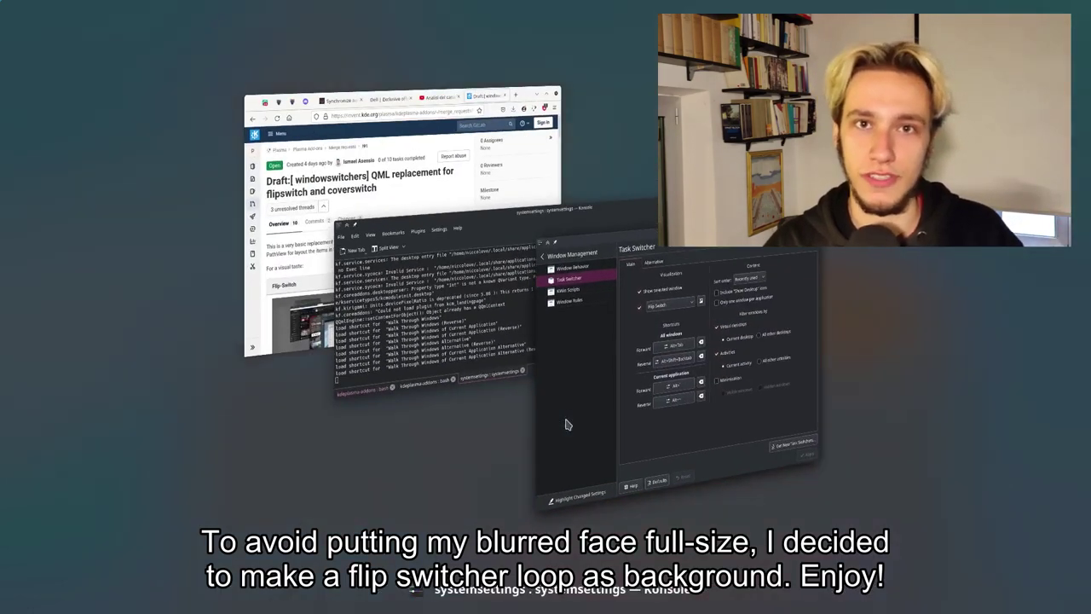
{"action": "key", "text": "alt+Tab"}
{"action": "key", "text": "alt+Tab"}
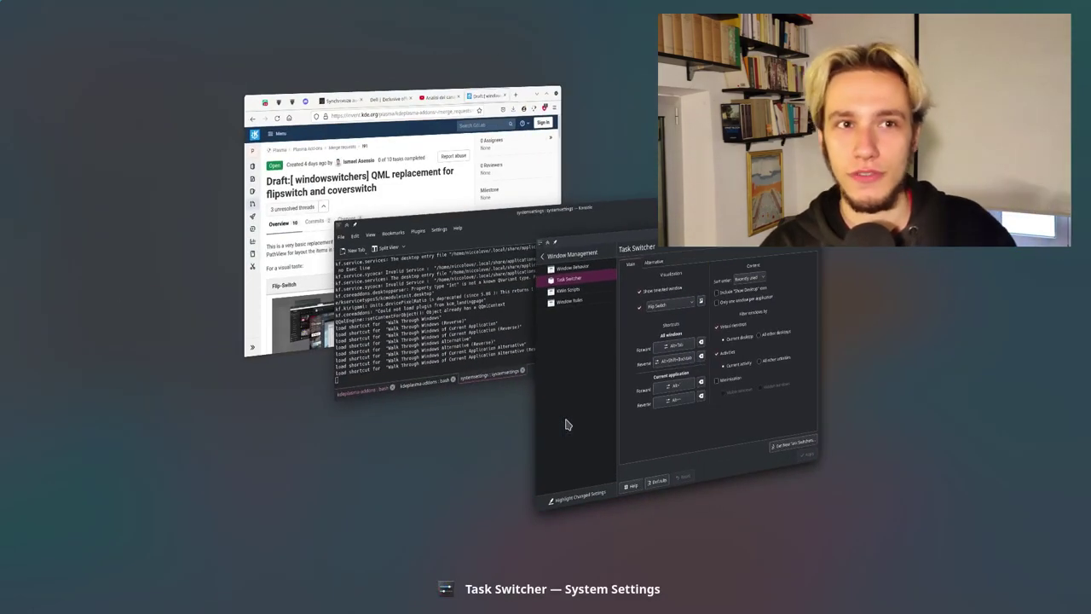
{"action": "key", "text": "alt+Tab"}
{"action": "key", "text": "alt+Tab"}
{"action": "key", "text": "alt+Tab"}
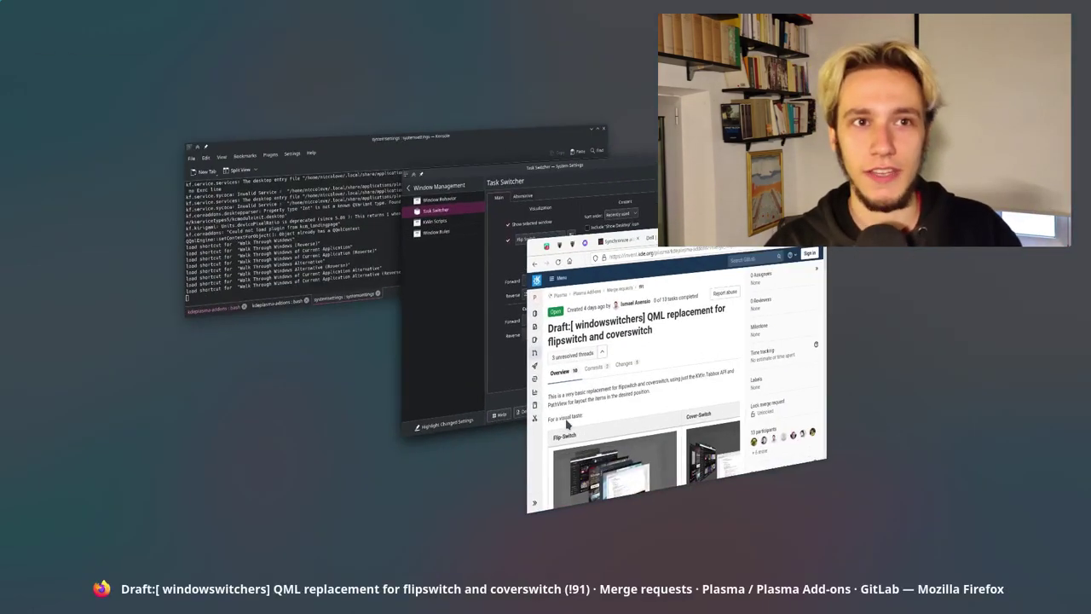
{"action": "key", "text": "alt+Tab"}
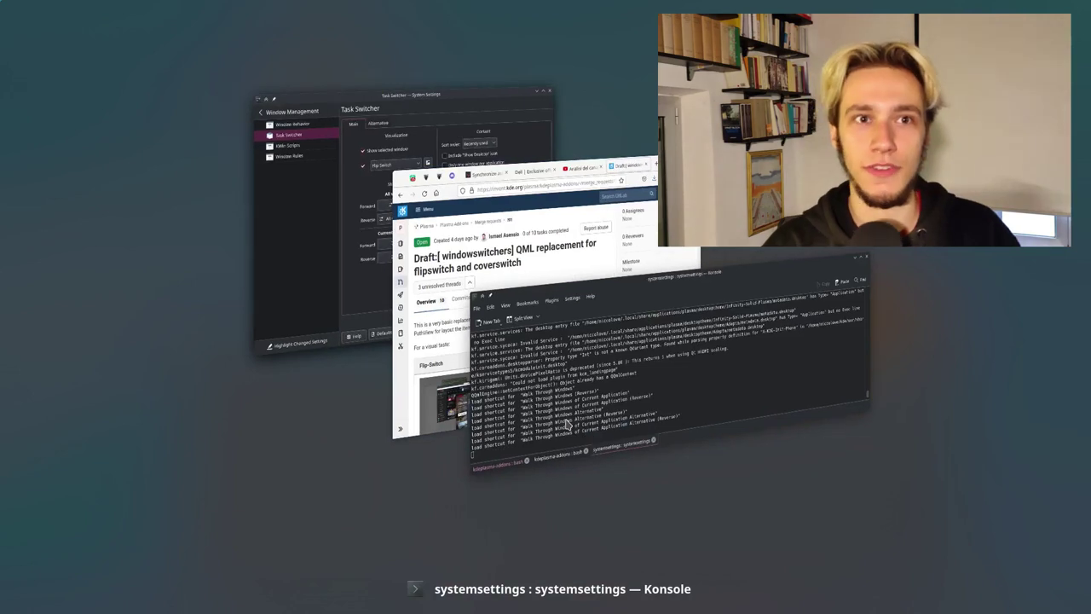
{"action": "key", "text": "alt+Tab"}
{"action": "key", "text": "alt+Tab"}
{"action": "key", "text": "alt+Tab"}
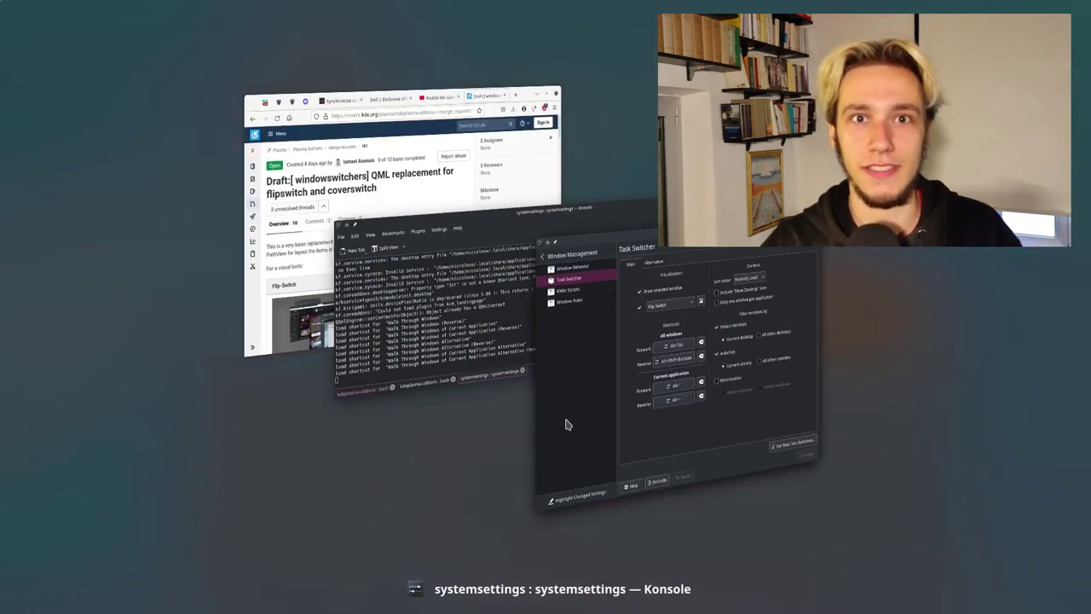
{"action": "key", "text": "alt+Tab"}
{"action": "key", "text": "alt+Tab"}
{"action": "key", "text": "alt+Tab"}
{"action": "key", "text": "alt+Tab"}
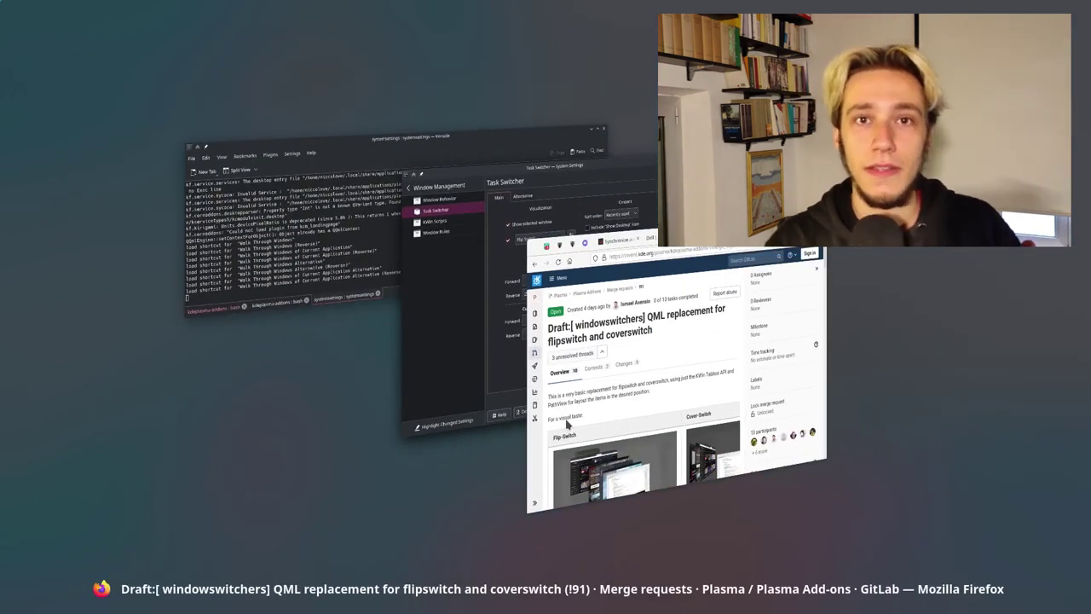
{"action": "key", "text": "alt+Tab"}
{"action": "key", "text": "alt+Tab"}
{"action": "key", "text": "alt+Tab"}
{"action": "key", "text": "alt+Tab"}
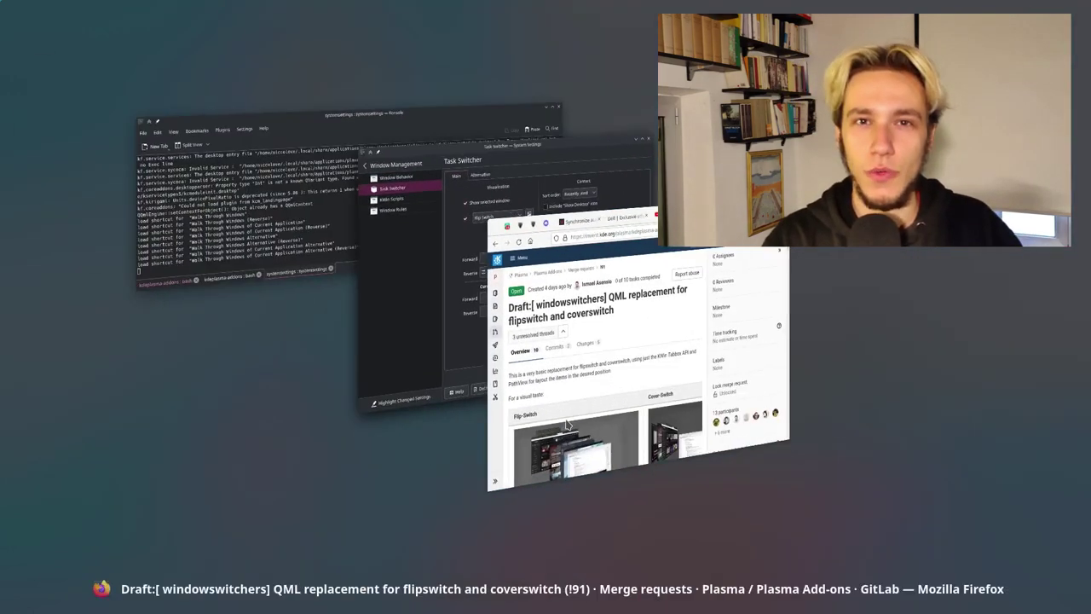
{"action": "key", "text": "alt+Tab"}
{"action": "key", "text": "alt+Tab"}
{"action": "key", "text": "alt+Tab"}
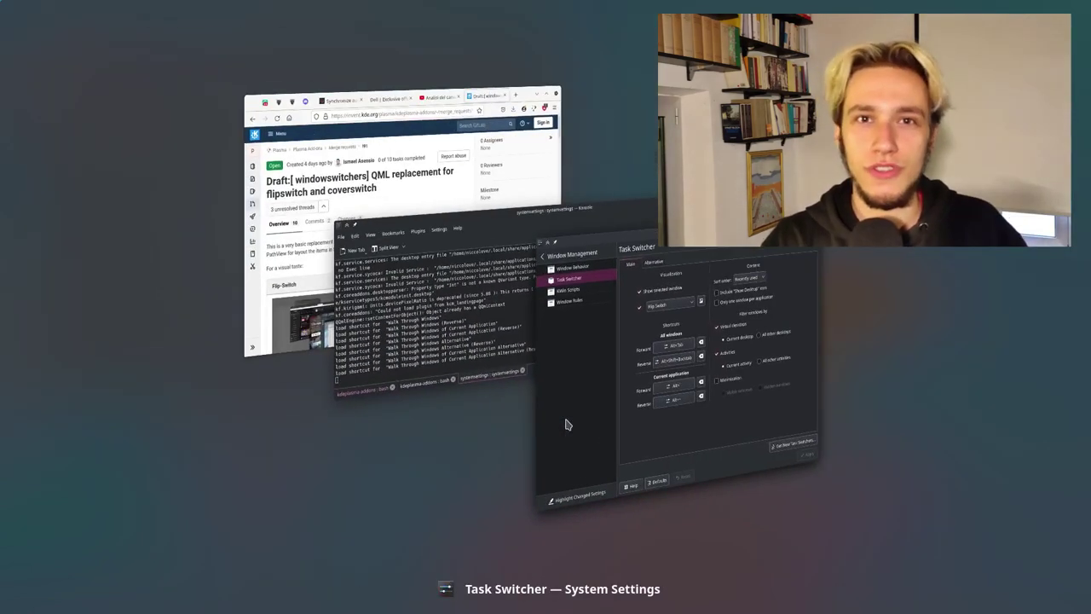
{"action": "key", "text": "alt+Tab"}
{"action": "key", "text": "alt+Tab"}
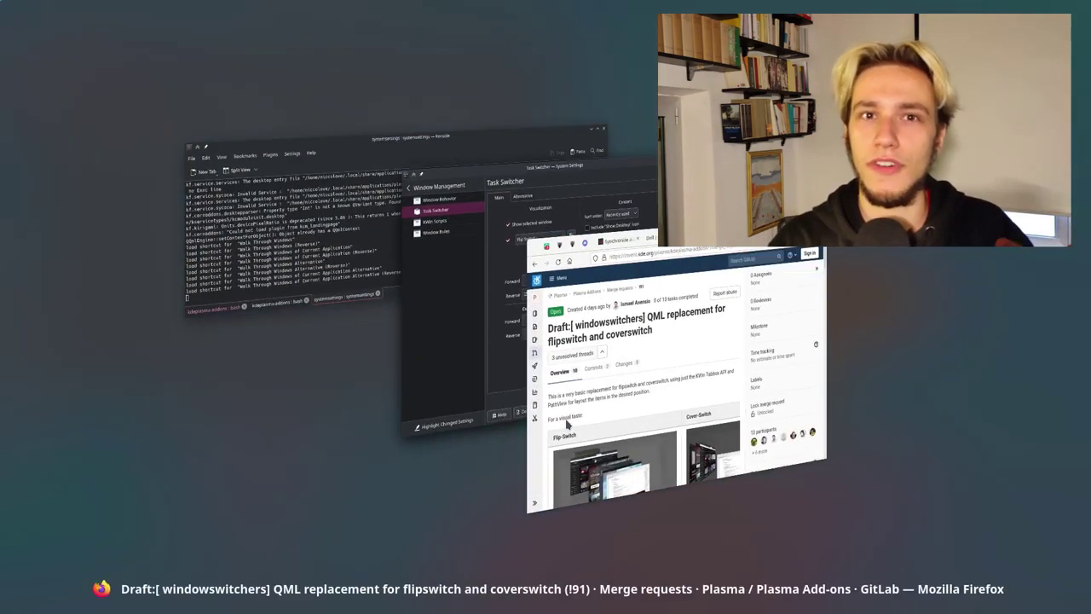
{"action": "key", "text": "alt+Tab"}
{"action": "key", "text": "alt+Tab"}
{"action": "key", "text": "alt+Tab"}
{"action": "key", "text": "alt+Tab"}
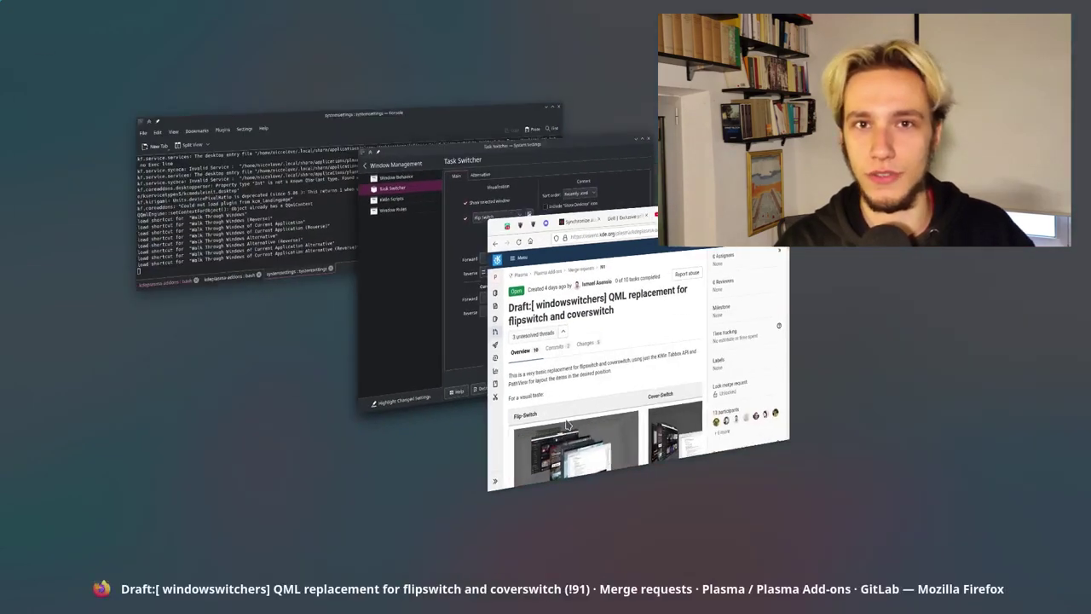
{"action": "key", "text": "alt+Tab"}
{"action": "key", "text": "alt+Tab"}
{"action": "key", "text": "alt+Tab"}
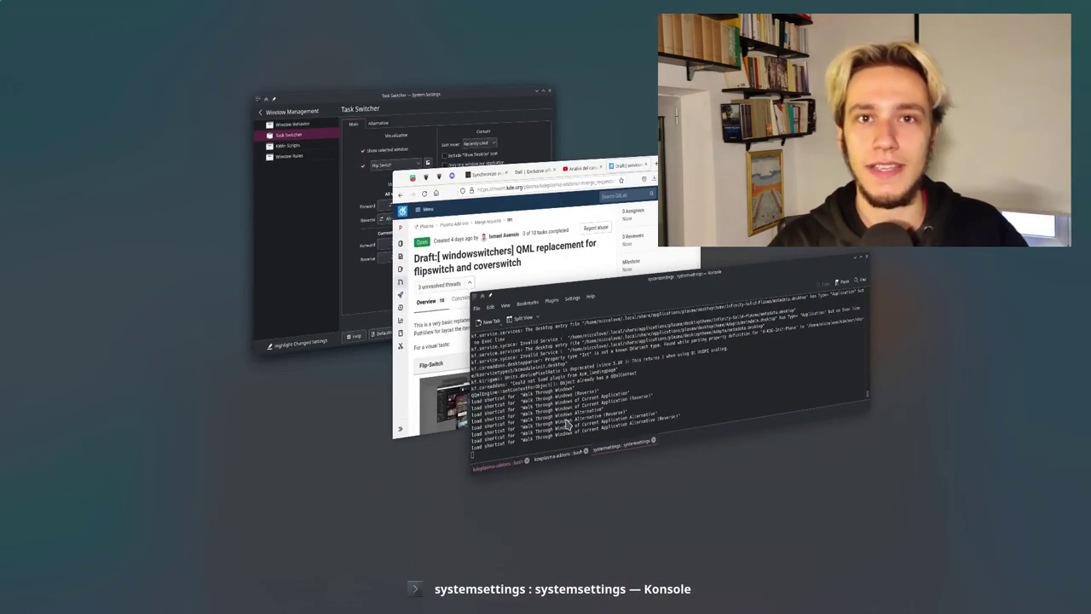
{"action": "key", "text": "alt+Tab"}
{"action": "key", "text": "alt+Tab"}
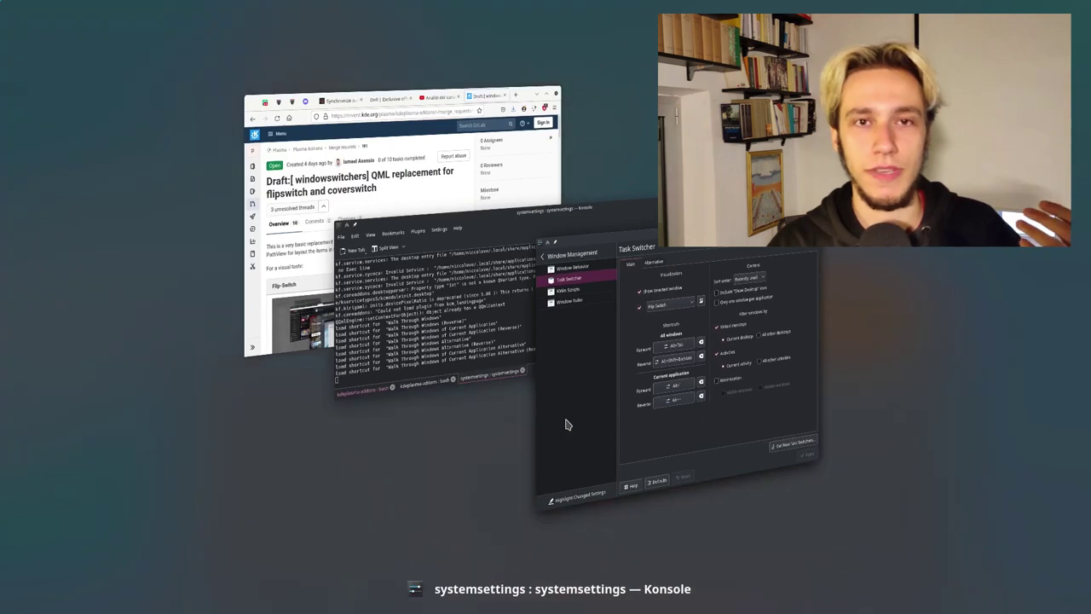
{"action": "key", "text": "alt+Tab"}
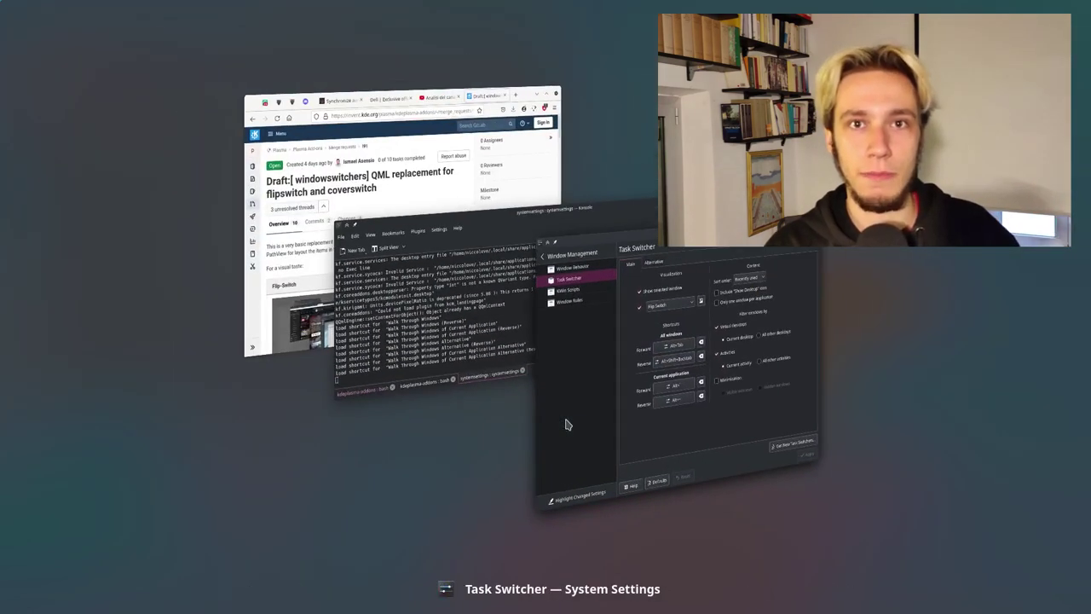
{"action": "key", "text": "alt+Tab"}
{"action": "key", "text": "alt+Tab"}
{"action": "key", "text": "alt+Tab"}
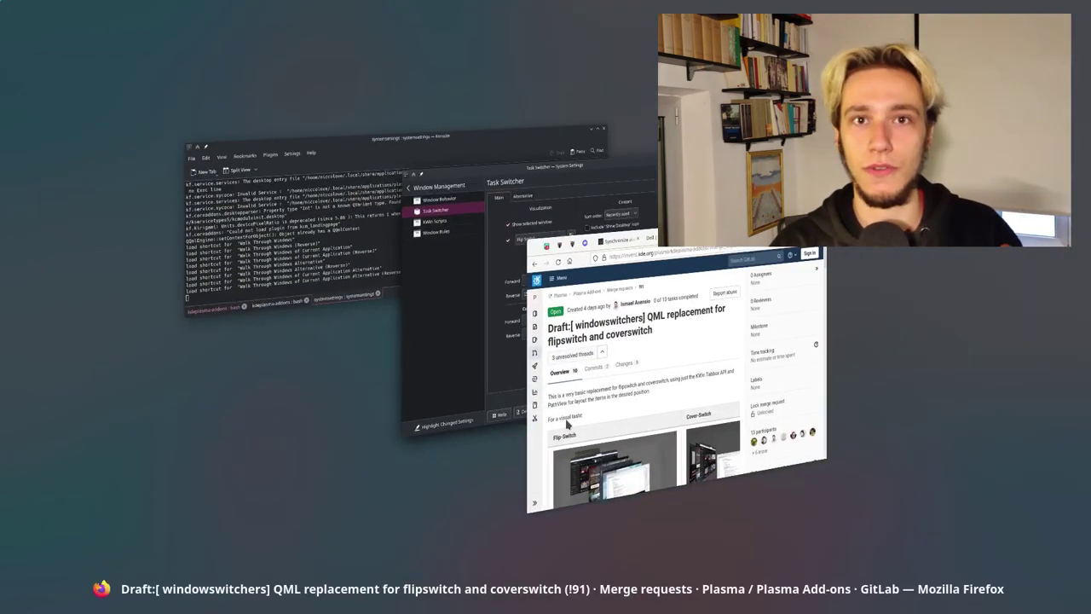
{"action": "key", "text": "alt+Tab"}
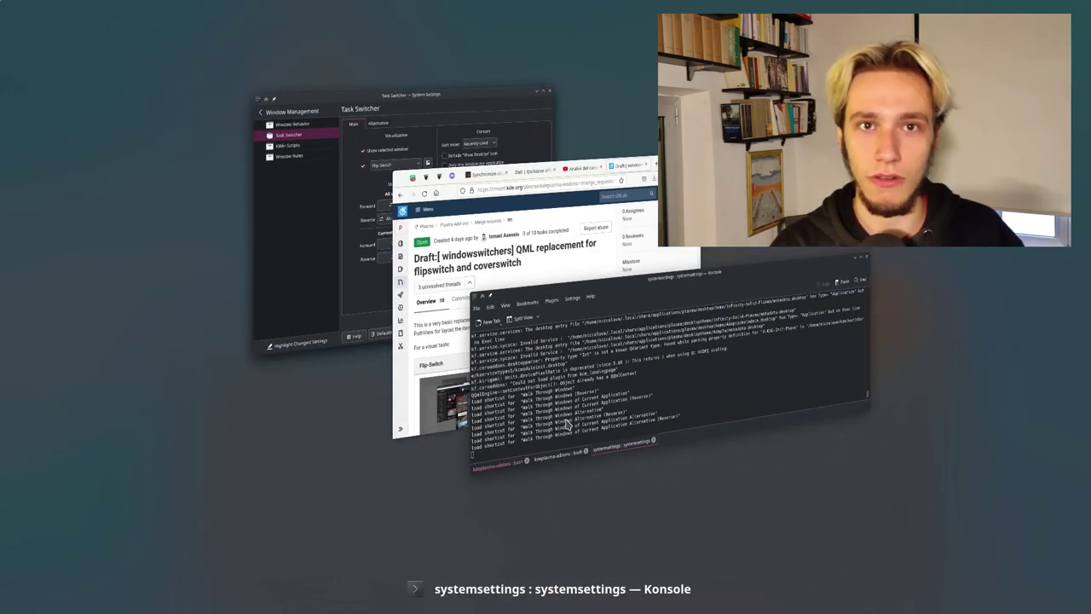
{"action": "key", "text": "alt+Tab"}
{"action": "key", "text": "alt+Tab"}
{"action": "key", "text": "alt+Tab"}
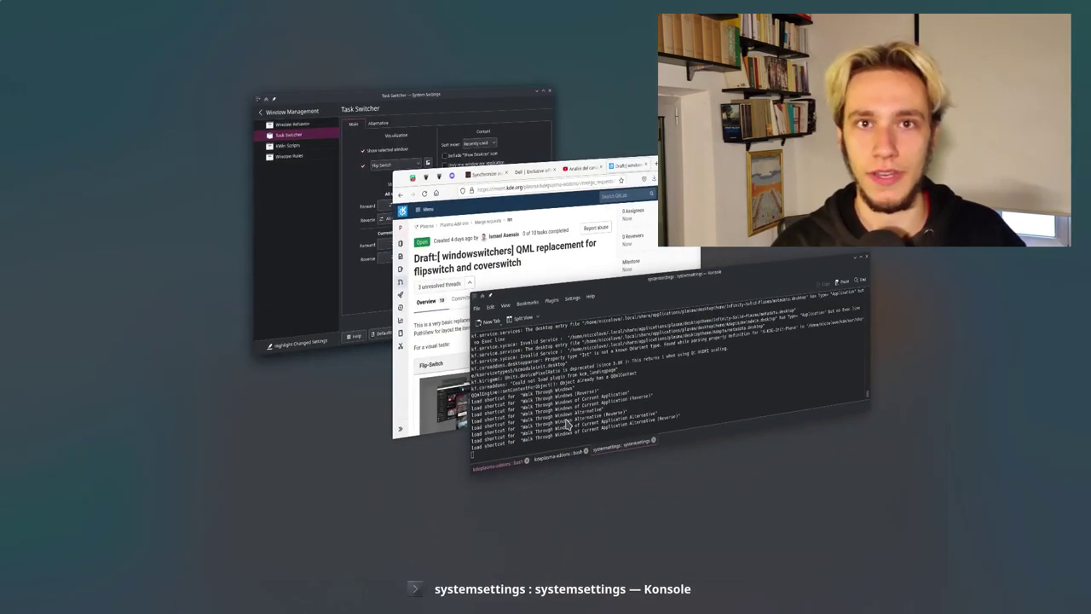
{"action": "key", "text": "alt+Tab"}
{"action": "key", "text": "alt+Tab"}
{"action": "key", "text": "alt+Tab"}
{"action": "key", "text": "alt+Tab"}
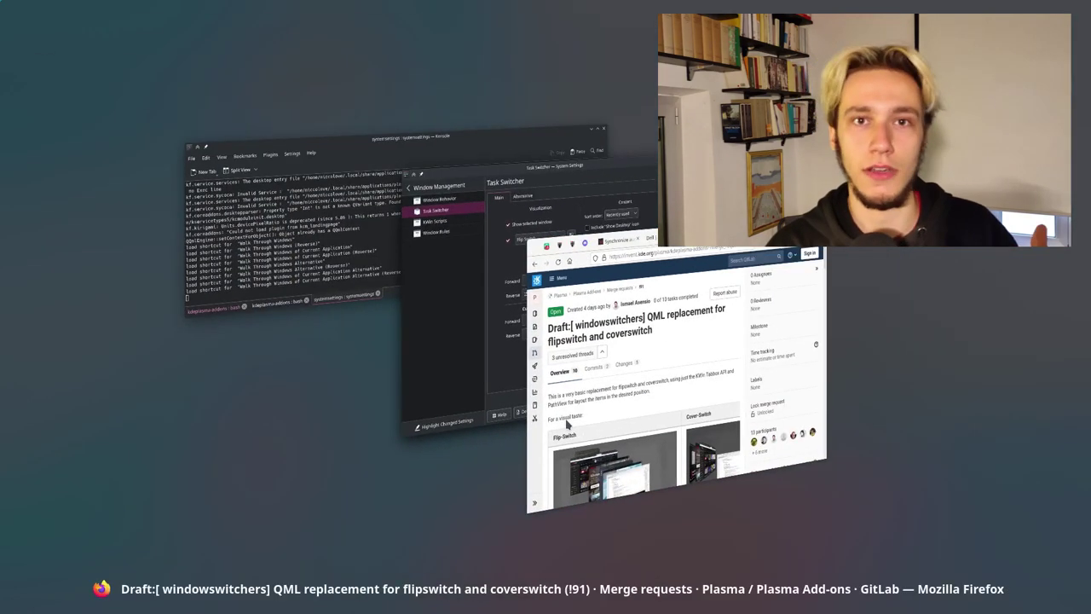
{"action": "key", "text": "alt+Tab"}
{"action": "key", "text": "alt+Tab"}
{"action": "key", "text": "alt+Tab"}
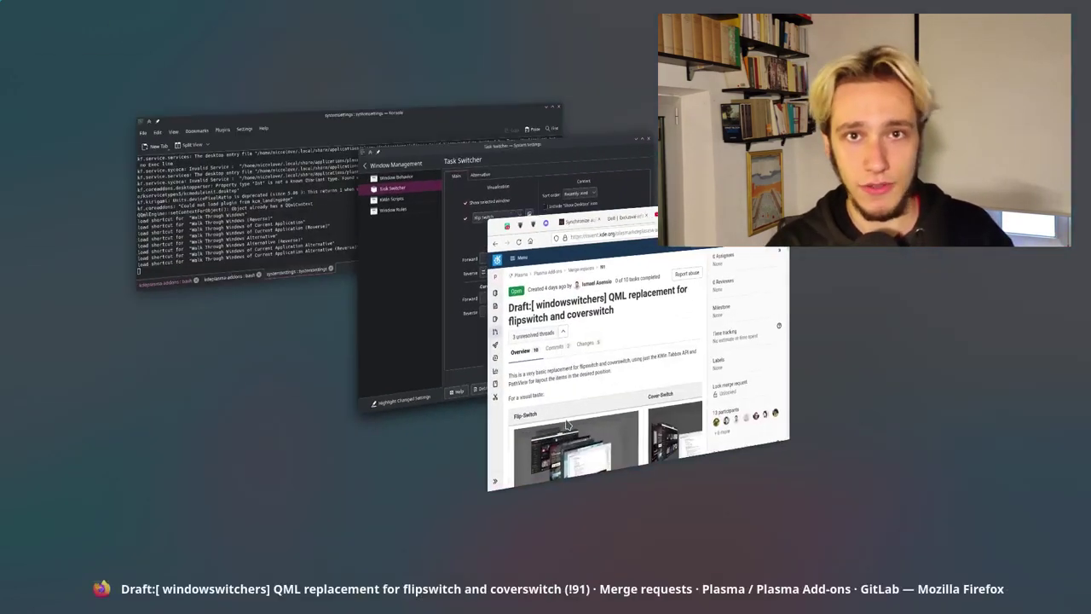
{"action": "key", "text": "alt+Tab"}
{"action": "key", "text": "alt+Tab"}
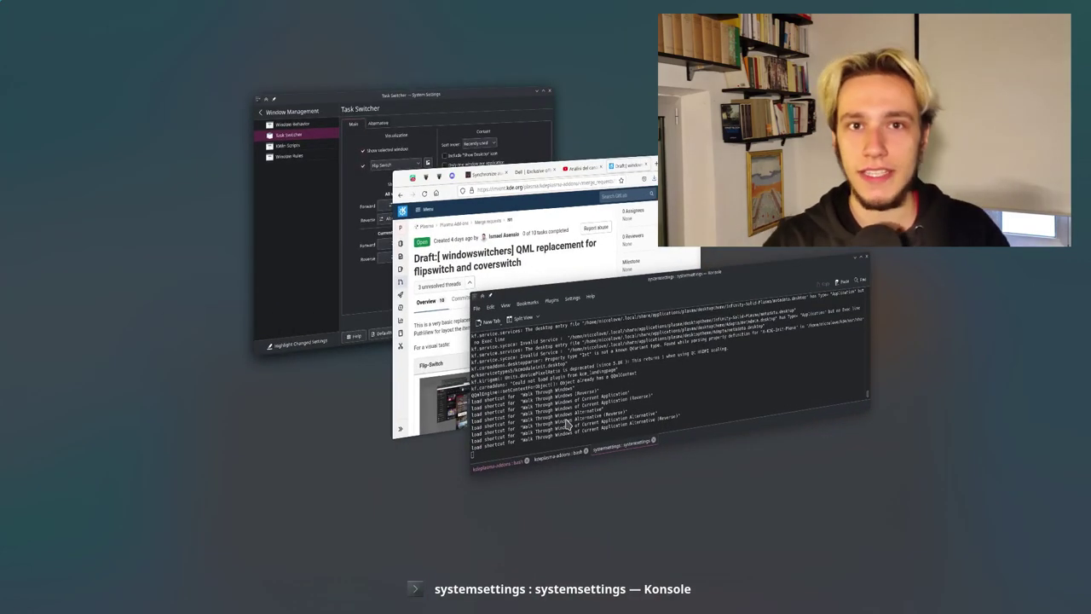
{"action": "key", "text": "alt+Tab"}
{"action": "key", "text": "alt+Tab"}
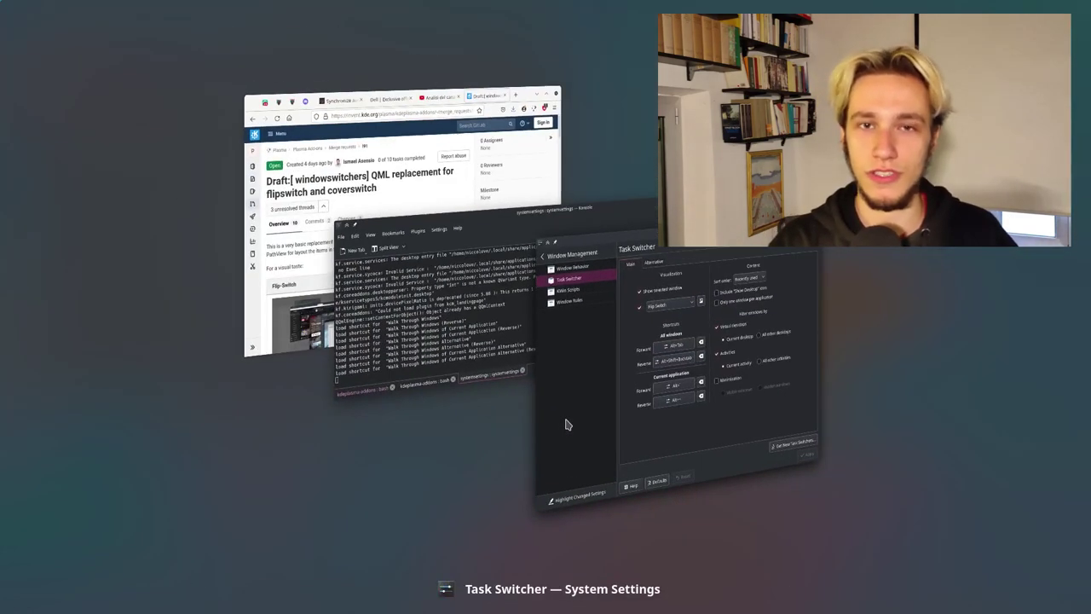
{"action": "key", "text": "alt+Tab"}
{"action": "key", "text": "alt+Tab"}
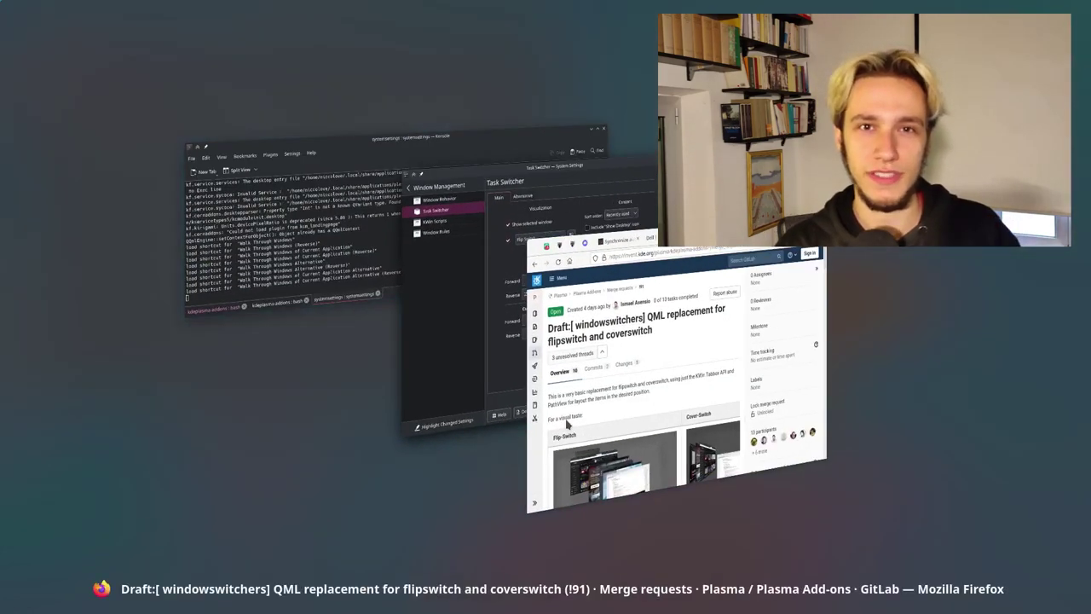
{"action": "key", "text": "alt+Tab"}
{"action": "key", "text": "alt+Tab"}
{"action": "key", "text": "alt+Tab"}
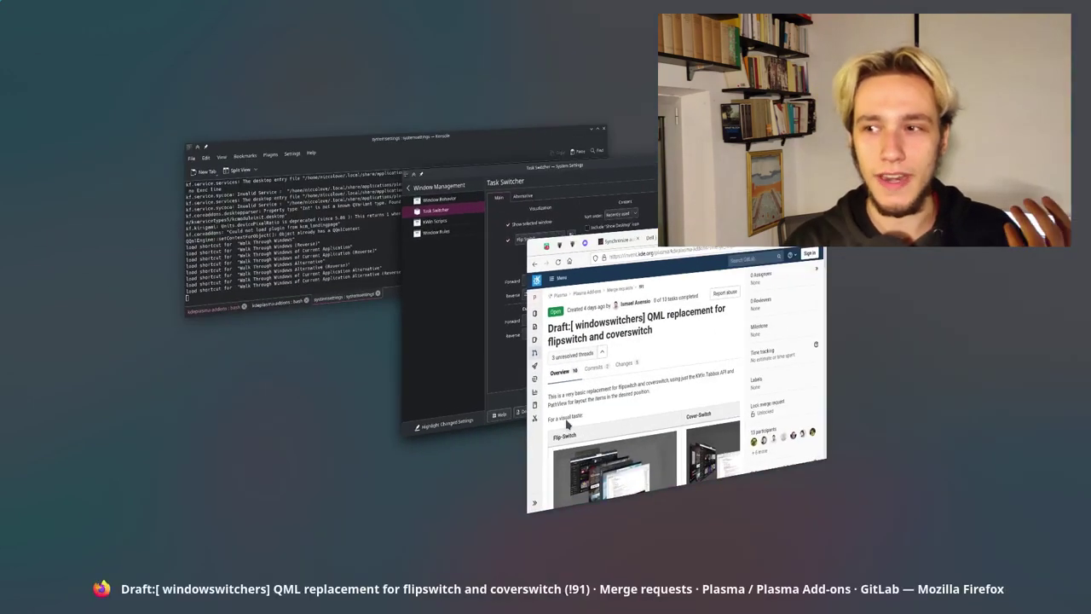
{"action": "key", "text": "alt+Tab"}
{"action": "key", "text": "alt+Tab"}
{"action": "key", "text": "alt+Tab"}
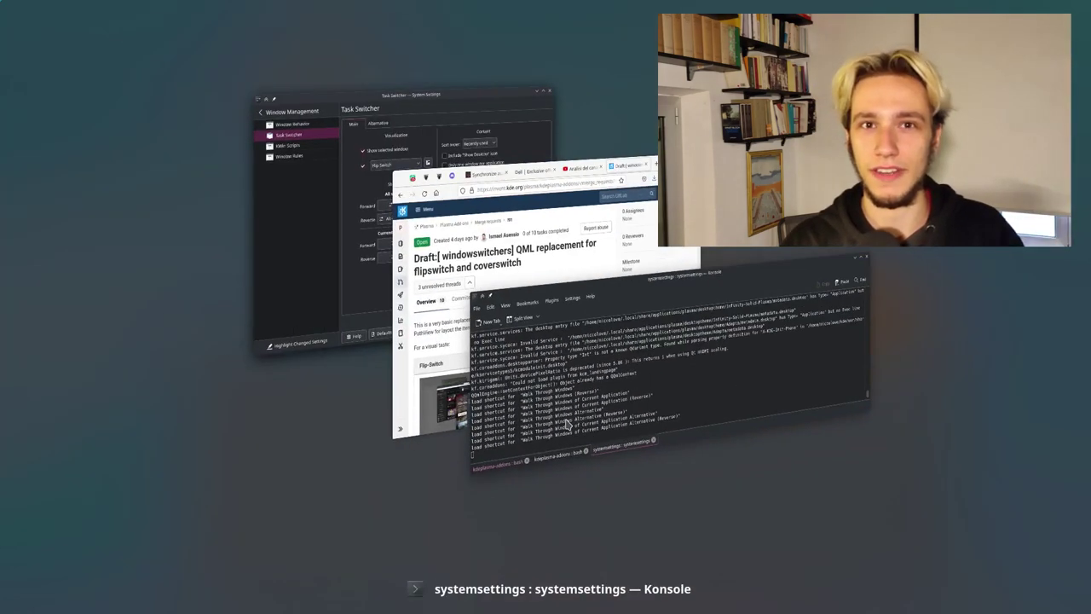
{"action": "key", "text": "alt+Tab"}
{"action": "key", "text": "alt+Tab"}
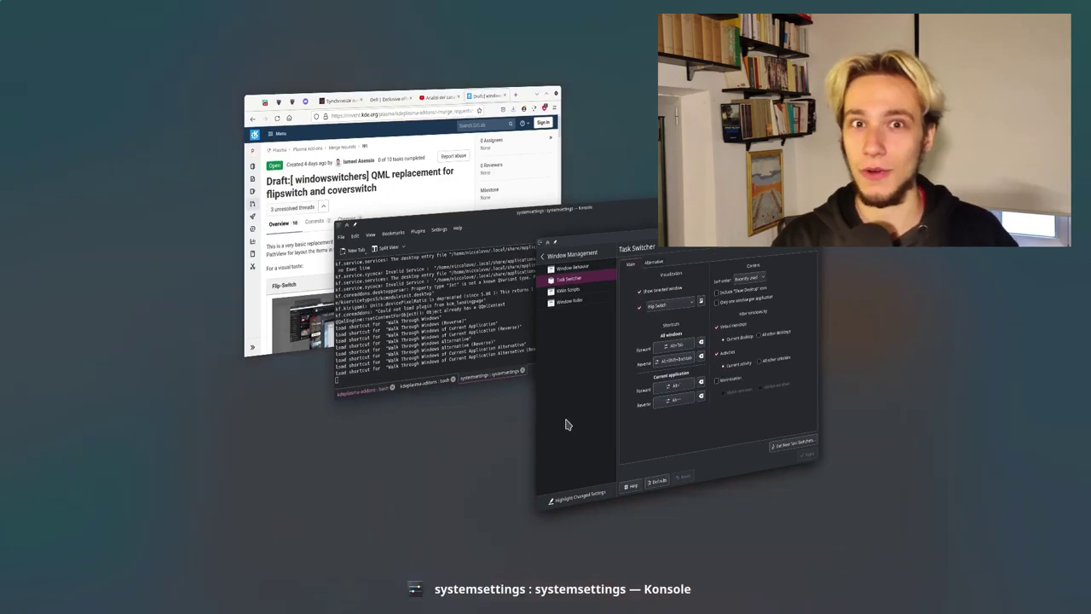
{"action": "key", "text": "alt+Tab"}
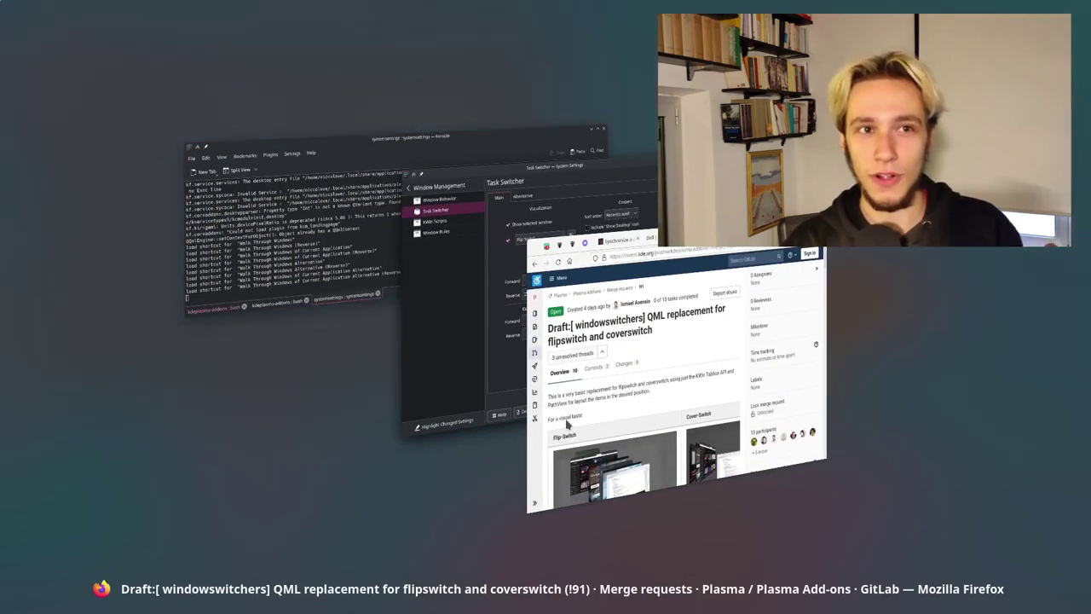
{"action": "key", "text": "alt+Tab"}
{"action": "key", "text": "alt+Tab"}
{"action": "key", "text": "alt+Tab"}
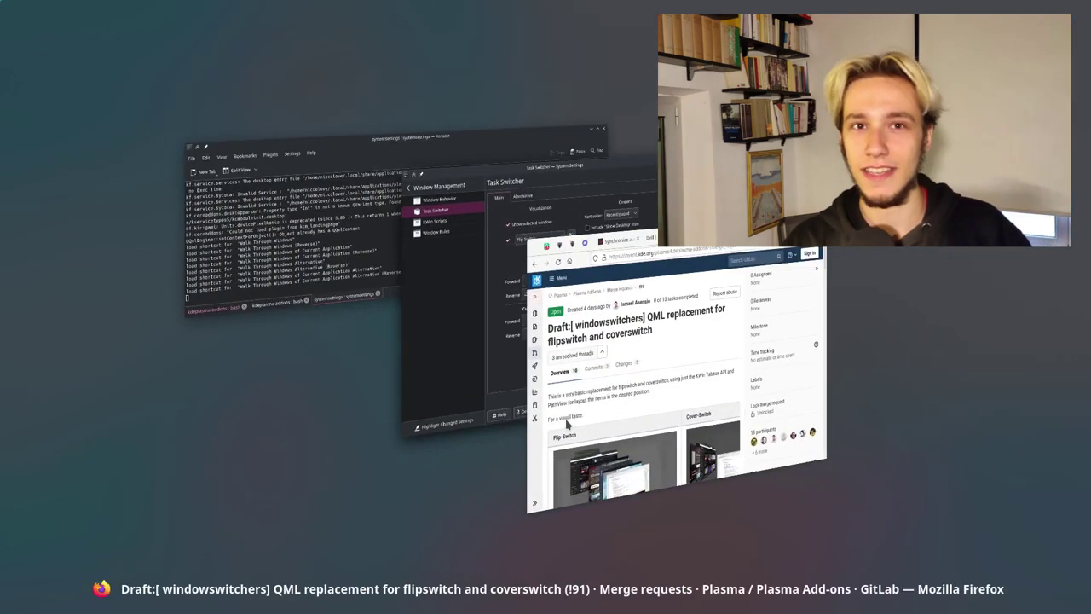
{"action": "key", "text": "alt+Tab"}
{"action": "key", "text": "alt+Tab"}
{"action": "key", "text": "alt+shift+Tab"}
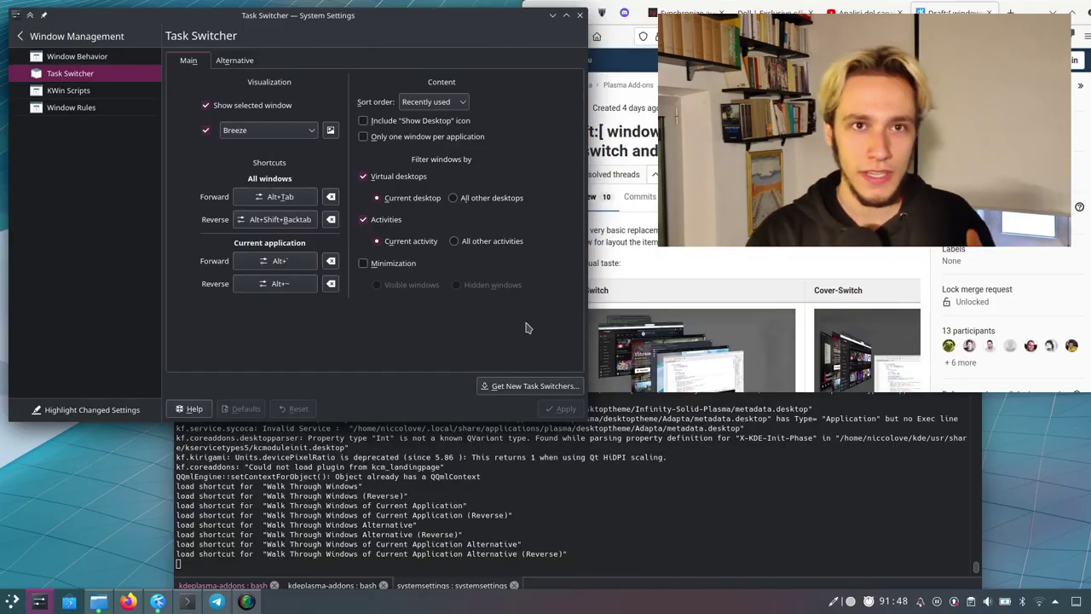
- Demonstrate the Breeze sidebar switcher across Konsole, returning to System Settings
{"action": "key", "text": "alt+Tab"}
{"action": "key", "text": "alt+Tab"}
{"action": "key", "text": "alt+shift+Tab"}
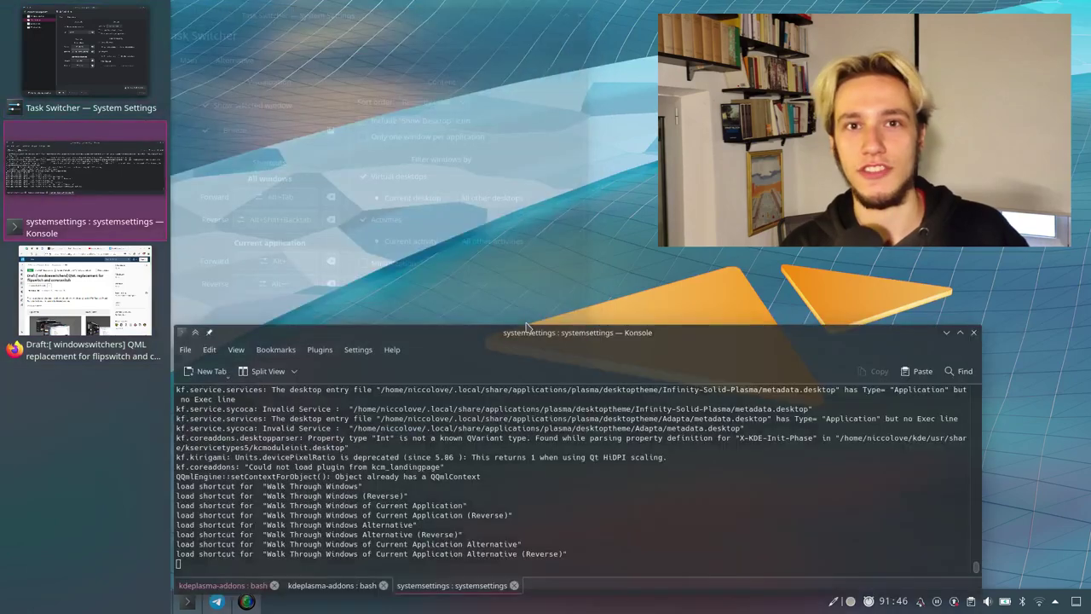
{"action": "key", "text": "alt+Tab"}
{"action": "key", "text": "alt+shift+Tab"}
{"action": "key", "text": "alt+Tab"}
{"action": "key", "text": "alt+Tab"}
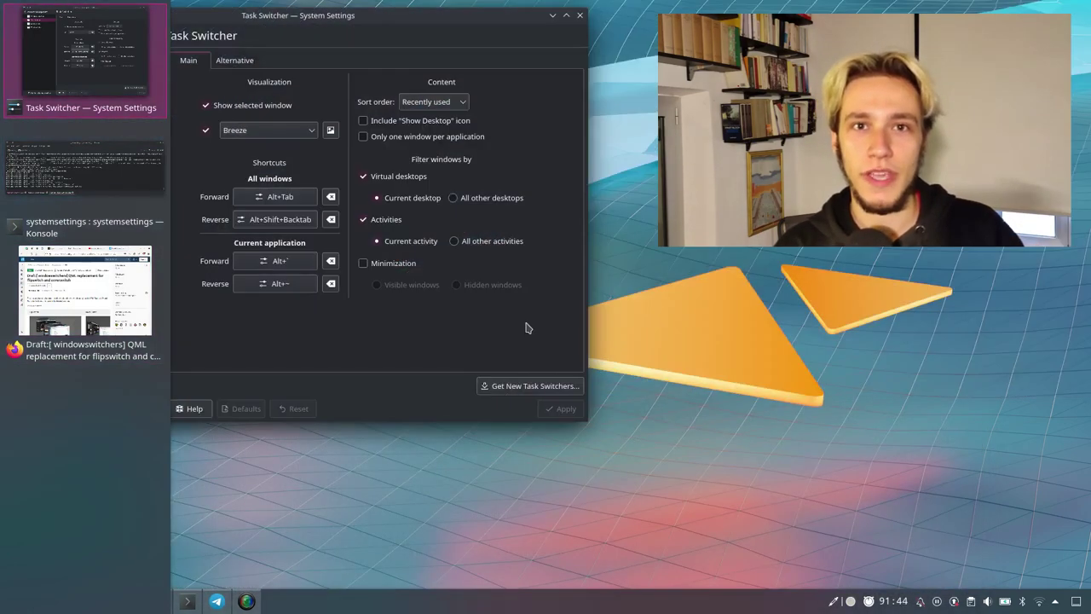
- Choose Flip Switch in the Visualization list and preview it with Alt+Tab on Firefox
{"action": "left_click", "coordinate": [261, 130]}
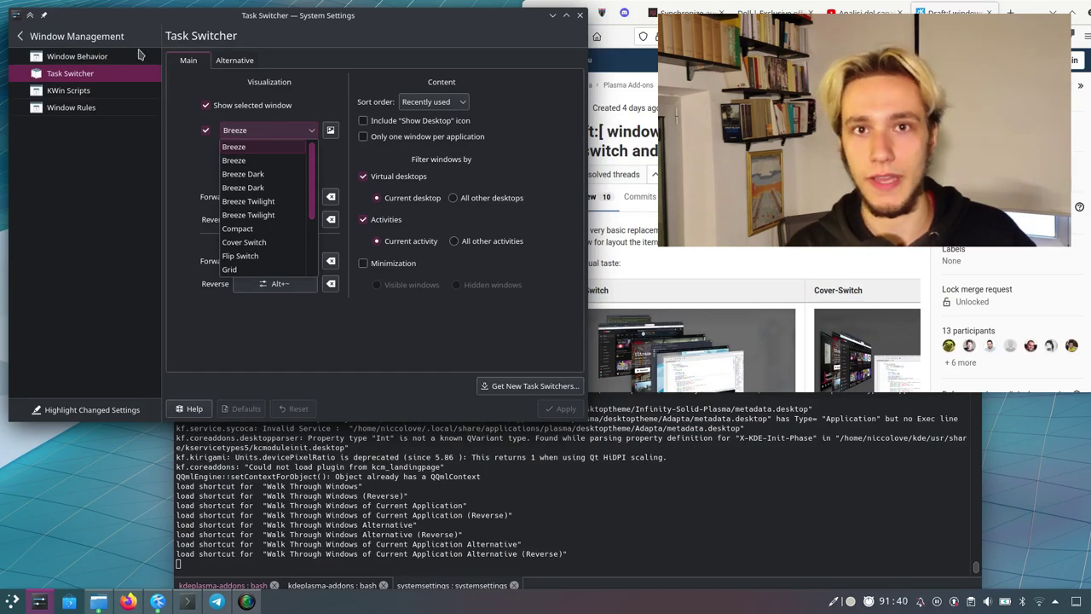
{"action": "scroll", "coordinate": [267, 219], "scroll_direction": "down", "scroll_amount": 3}
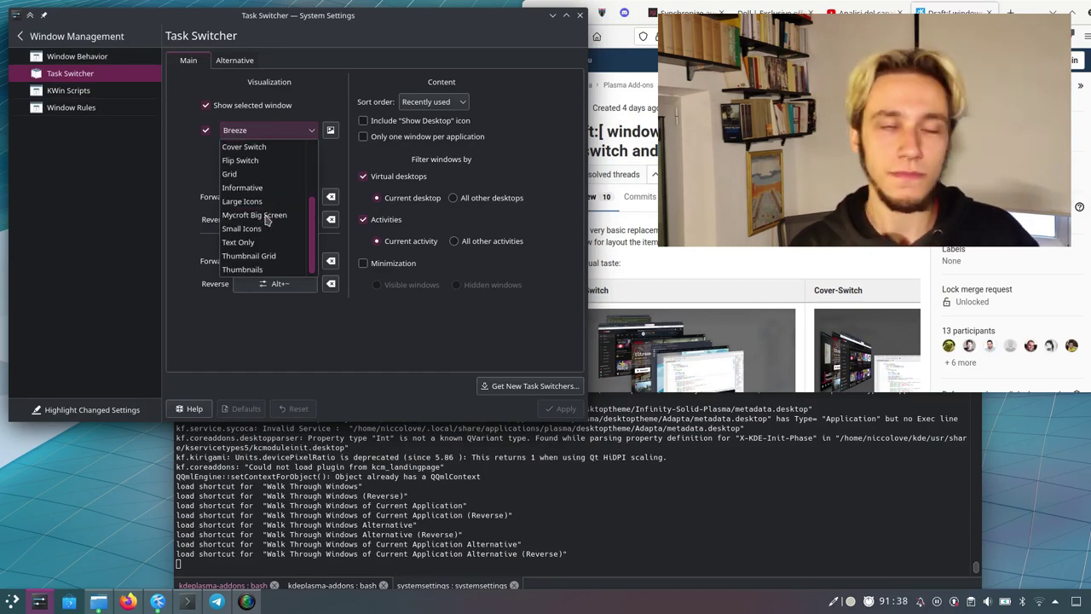
{"action": "scroll", "coordinate": [267, 220], "scroll_direction": "up", "scroll_amount": 3}
{"action": "left_click", "coordinate": [240, 255]}
{"action": "key", "text": "alt+Tab"}
{"action": "key", "text": "alt+Tab"}
{"action": "key", "text": "alt+Tab"}
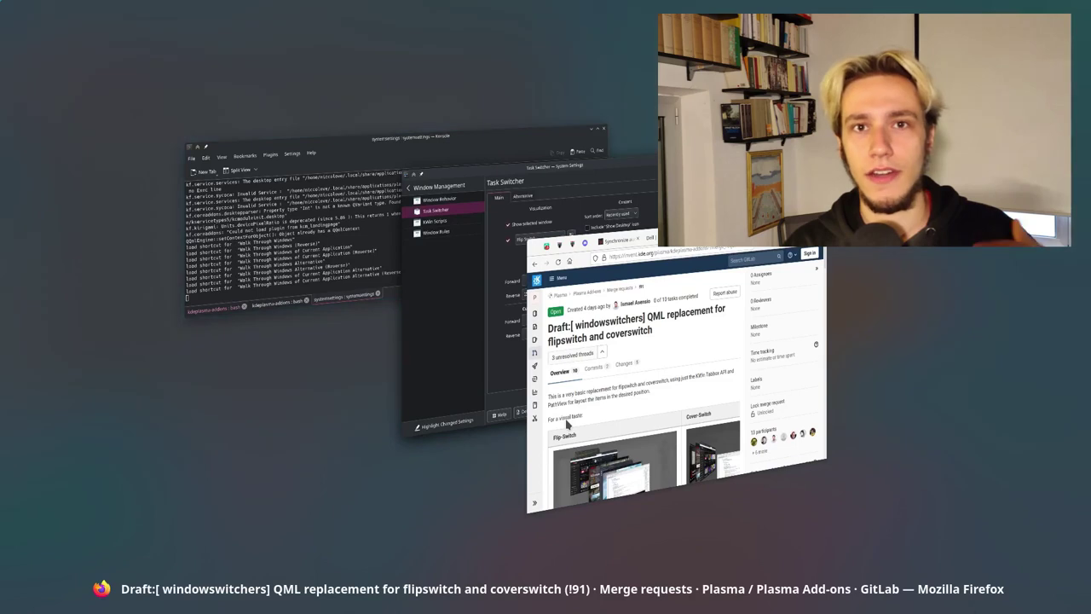
{"action": "key", "text": "alt+Tab"}
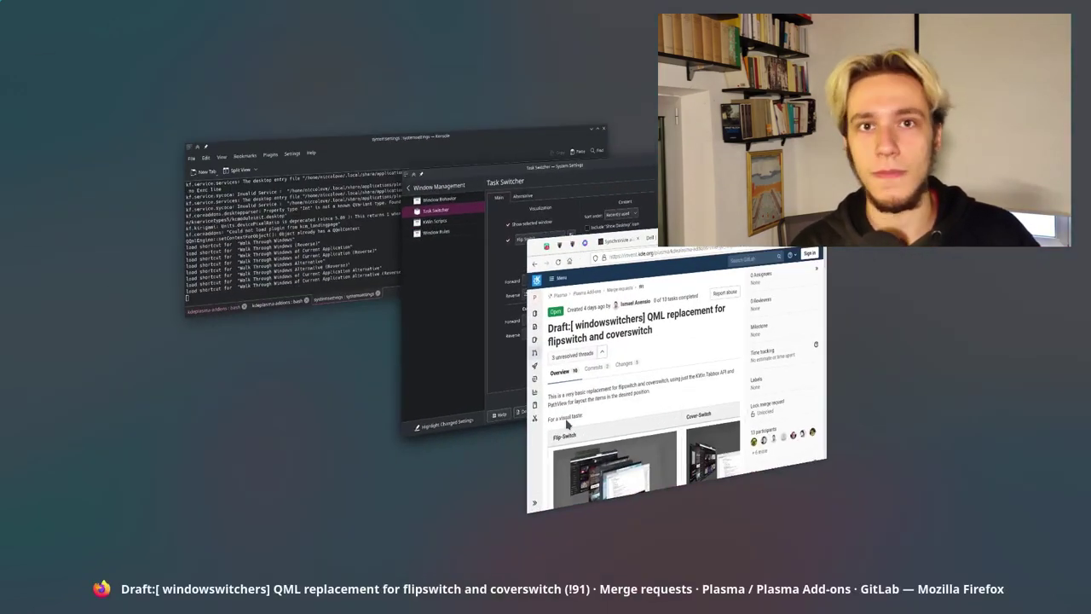
- Step the Thumbnail Grid switcher through Konsole, Firefox and System Settings with Alt+Tab
{"action": "key", "text": "alt+Tab"}
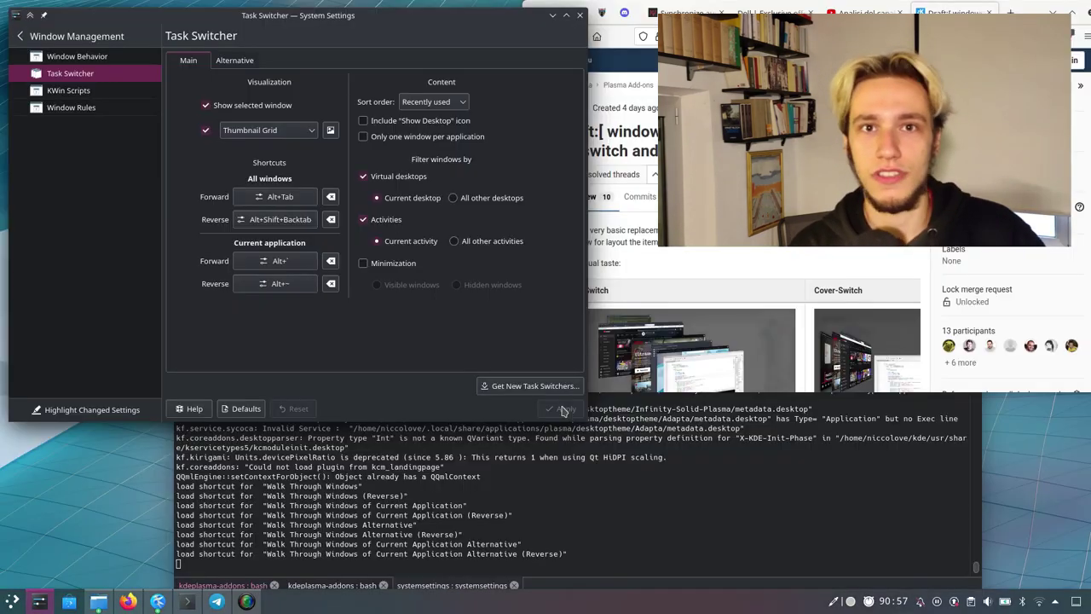
{"action": "key", "text": "alt+Tab"}
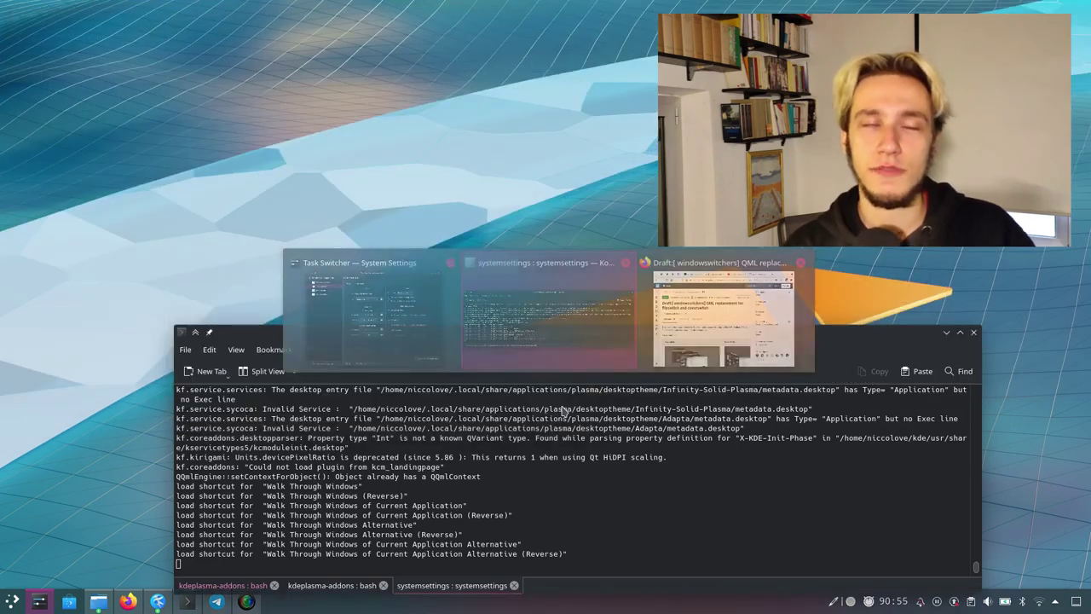
{"action": "key", "text": "alt+Tab"}
{"action": "key", "text": "alt+Tab"}
{"action": "key", "text": "alt+Tab"}
{"action": "key", "text": "alt+Tab"}
{"action": "key", "text": "alt+Tab"}
{"action": "key", "text": "alt+Tab"}
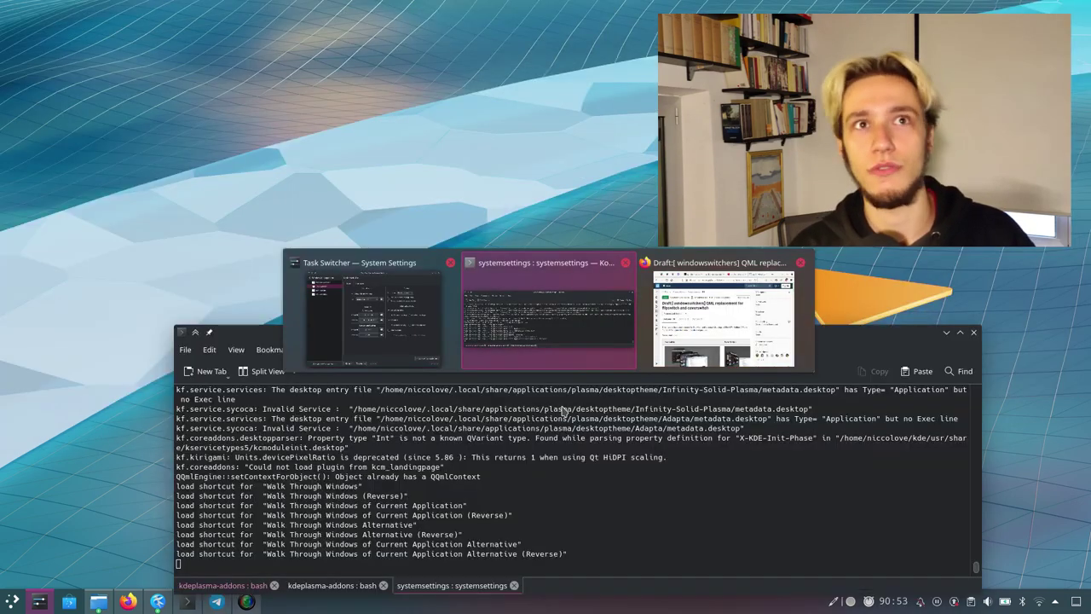
{"action": "key", "text": "alt+Tab"}
{"action": "key", "text": "alt+Tab"}
{"action": "key", "text": "alt+Tab"}
{"action": "key", "text": "alt+Tab"}
{"action": "key", "text": "alt+Tab"}
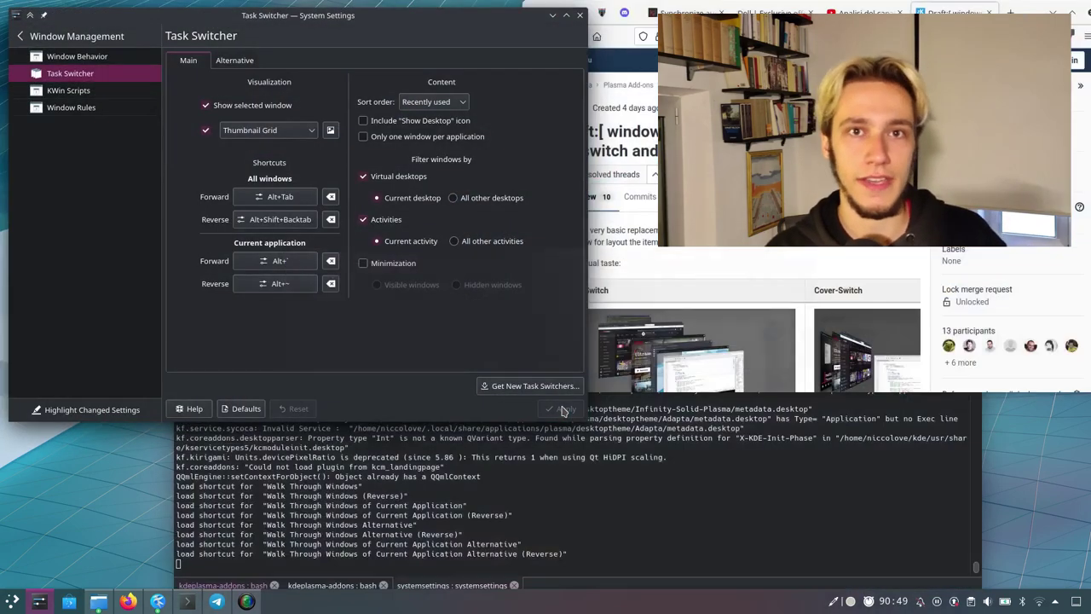
{"action": "key", "text": "alt+Tab"}
{"action": "key", "text": "alt+Tab"}
{"action": "key", "text": "alt+Tab"}
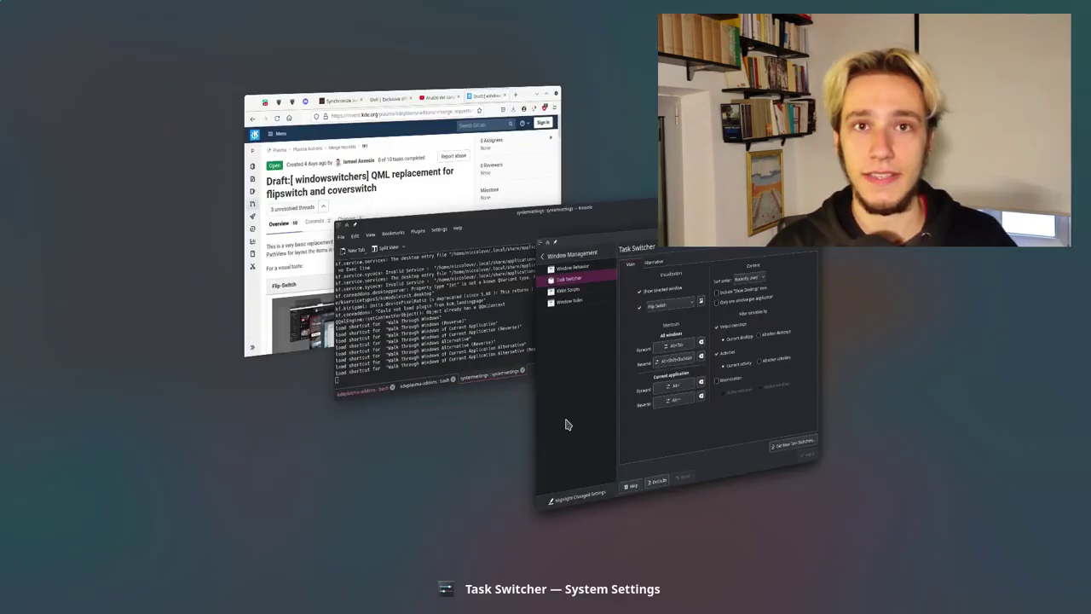
- Select Flip Switch as the Visualization and apply it
{"action": "key", "text": "alt+Tab"}
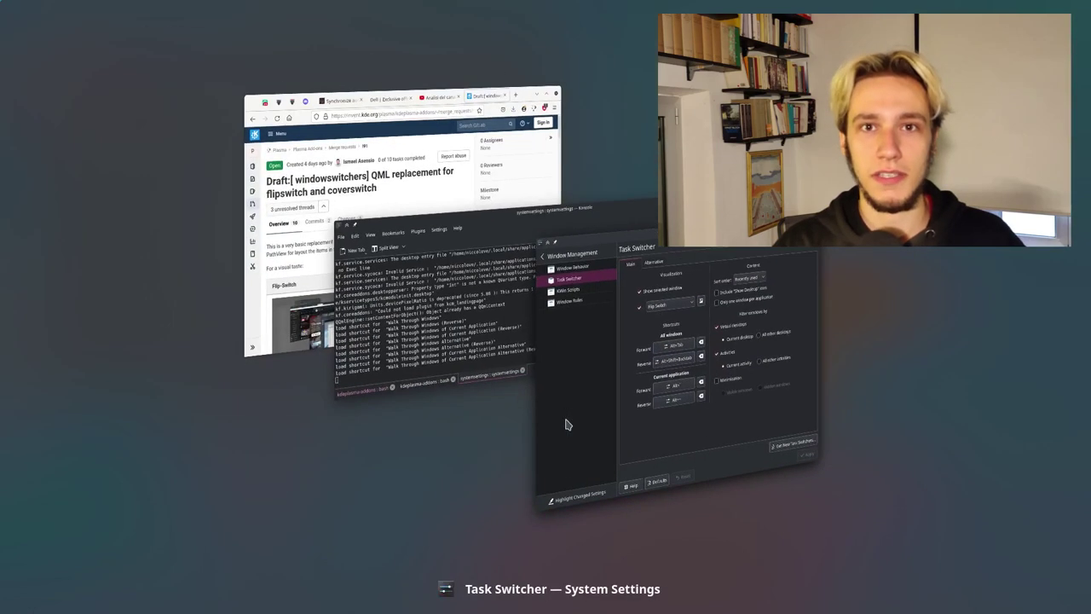
{"action": "left_click", "coordinate": [272, 129]}
{"action": "left_click", "coordinate": [272, 132]}
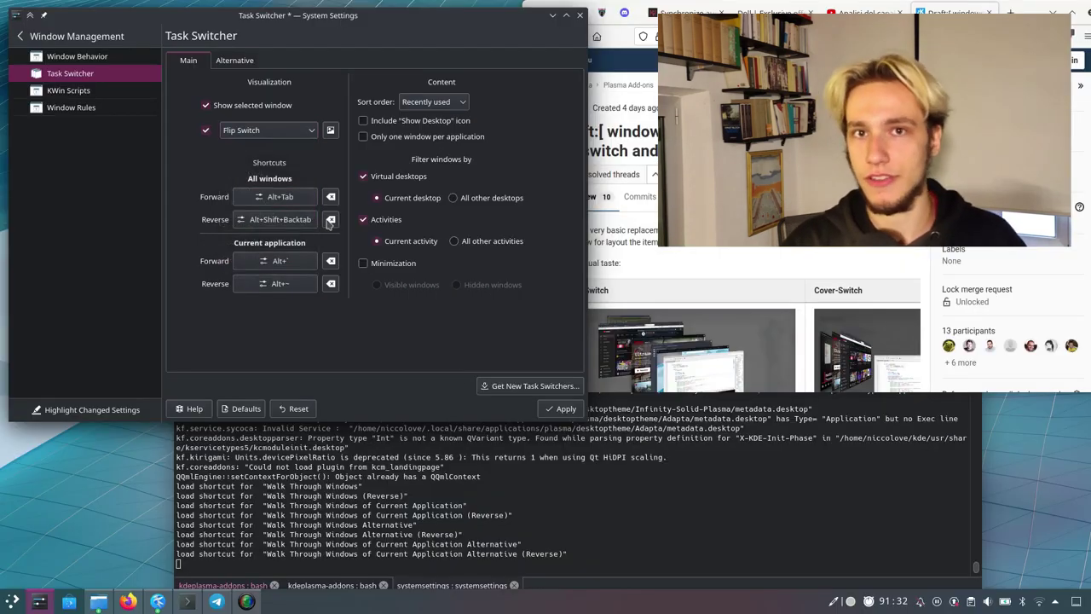
{"action": "left_click", "coordinate": [566, 415]}
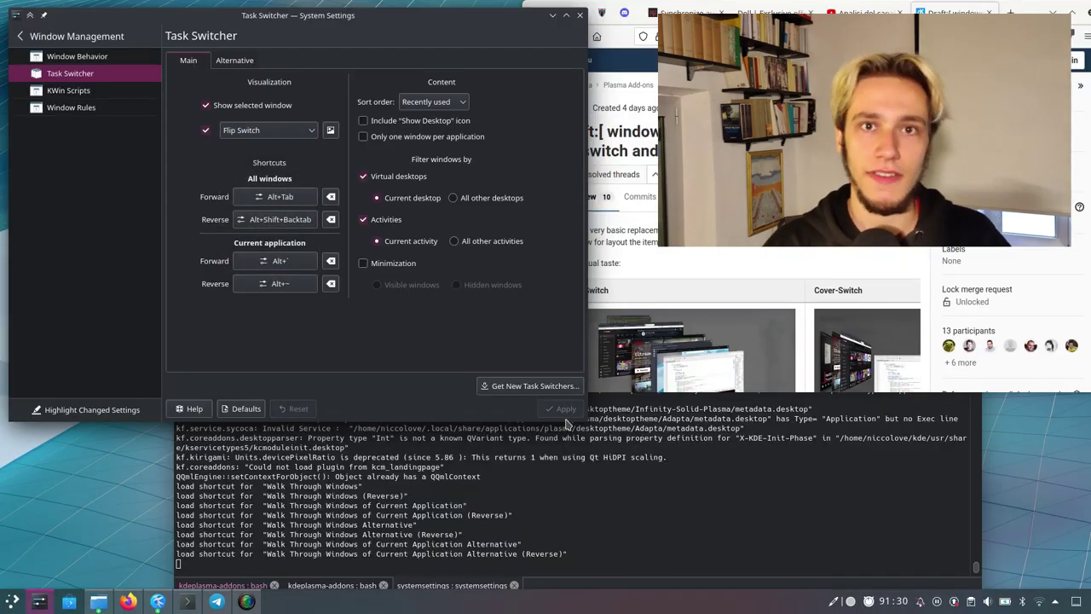
- Rotate the Flip Switch stack from Firefox round to System Settings
{"action": "key", "text": "alt+Tab"}
{"action": "key", "text": "alt+Tab"}
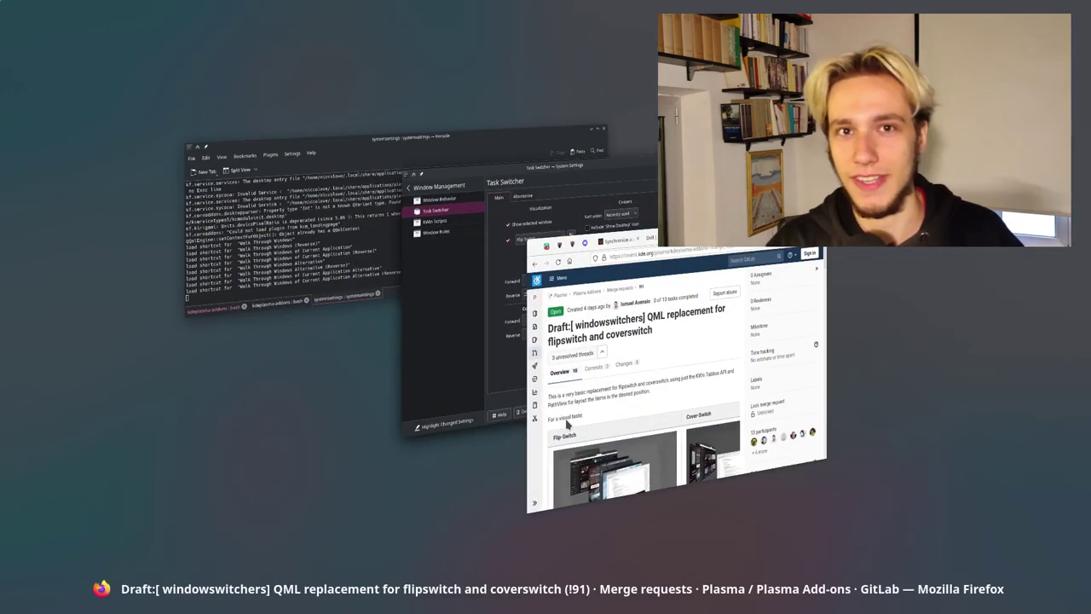
{"action": "key", "text": "alt+Tab"}
{"action": "key", "text": "alt+Tab"}
{"action": "key", "text": "alt+Tab"}
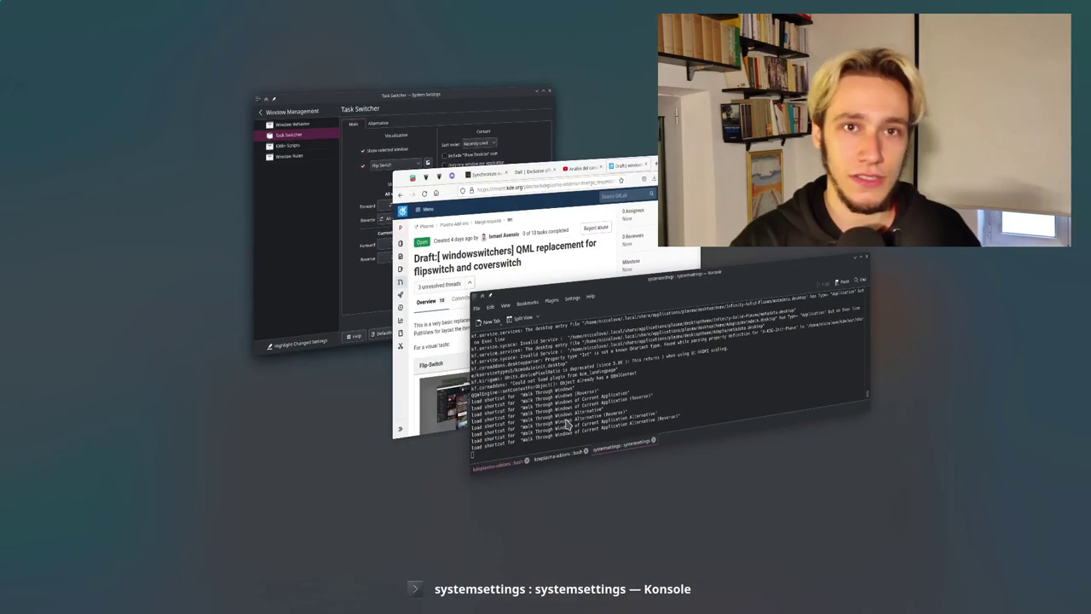
{"action": "key", "text": "alt+Tab"}
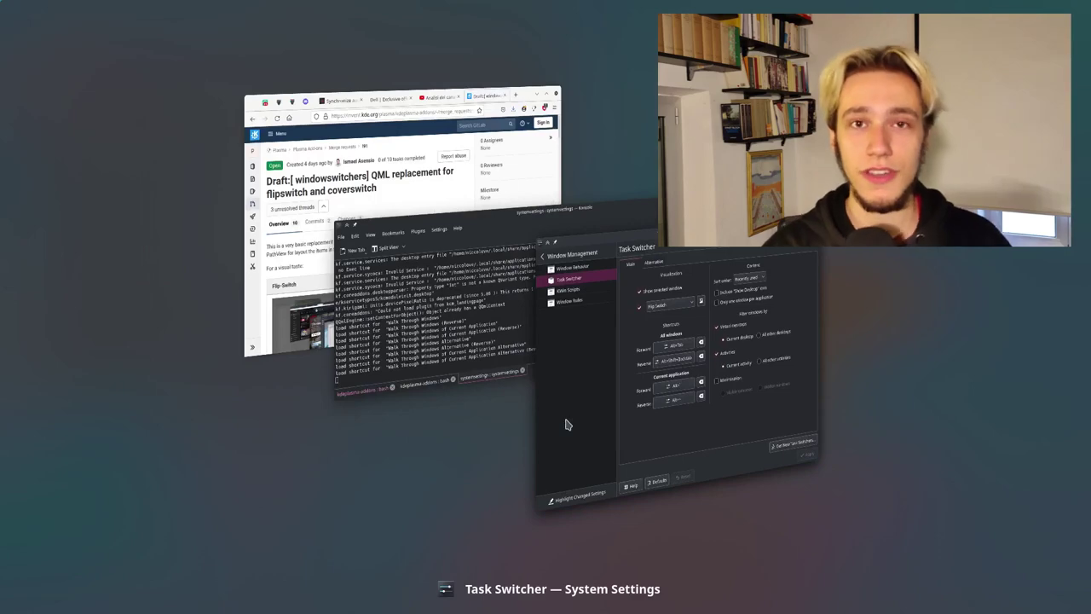
{"action": "key", "text": "alt+Tab"}
{"action": "key", "text": "alt+Tab"}
{"action": "key", "text": "alt+Tab"}
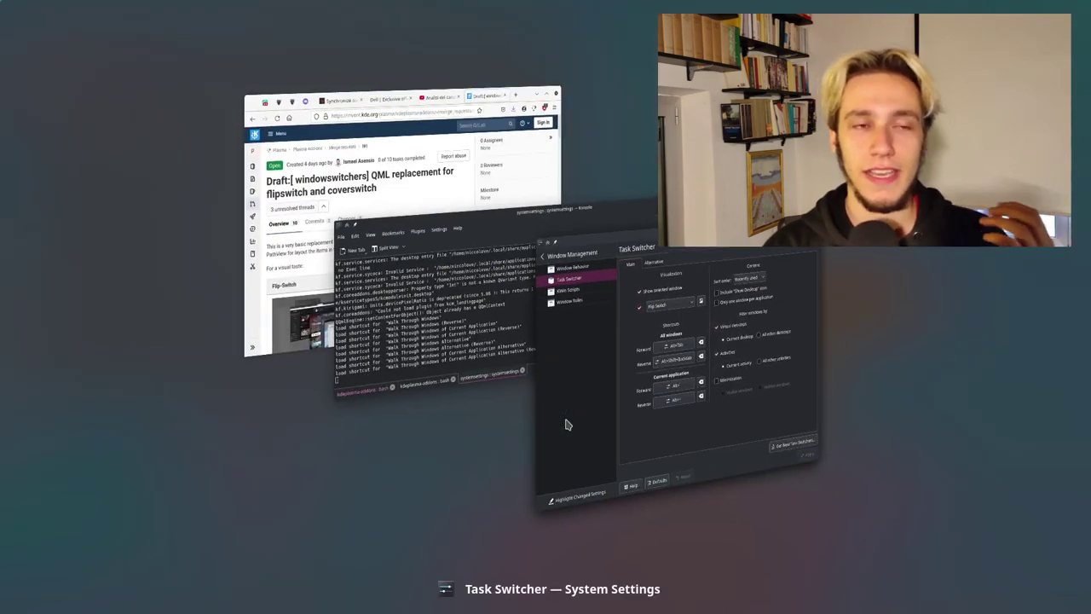
{"action": "key", "text": "alt+Tab"}
{"action": "key", "text": "alt+Tab"}
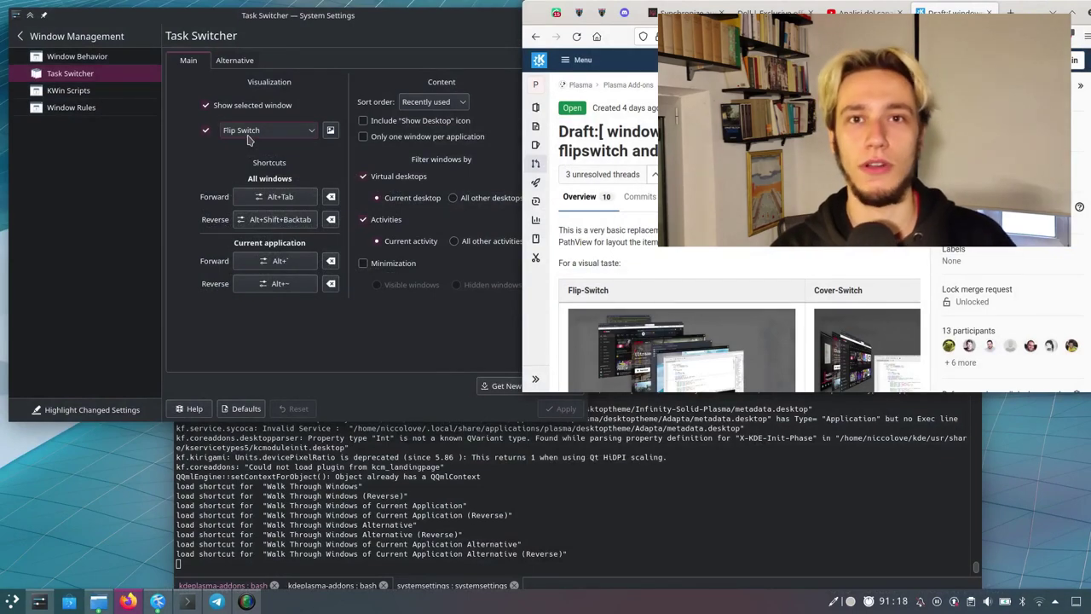
- Rotate the Flip Switch stack again through Konsole and Firefox, back to Firefox
{"action": "left_click", "coordinate": [264, 130]}
{"action": "key", "text": "alt+Tab"}
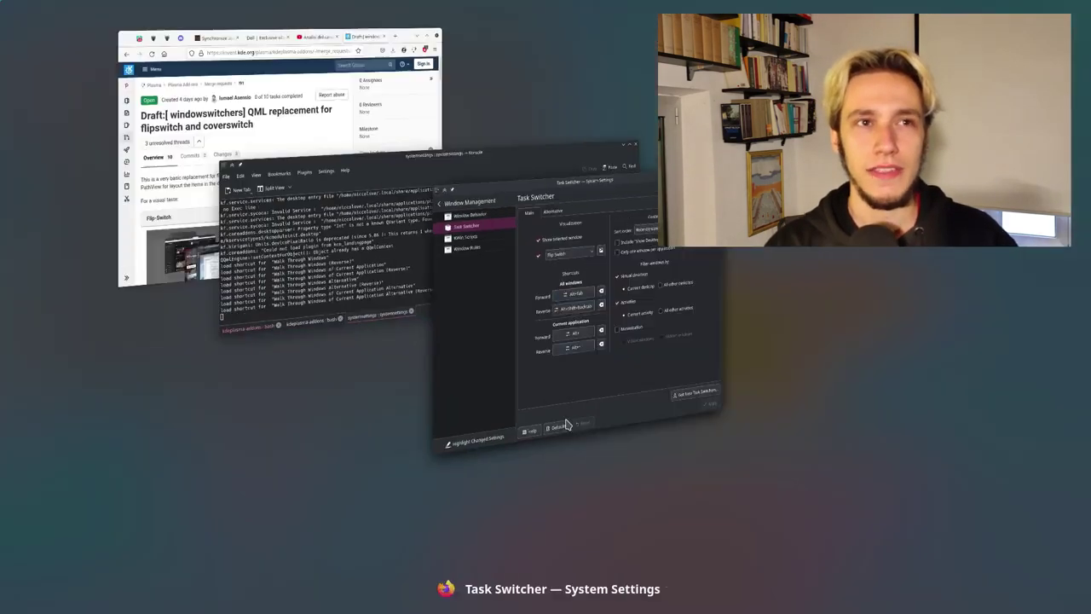
{"action": "key", "text": "alt+Tab"}
{"action": "key", "text": "alt+Tab"}
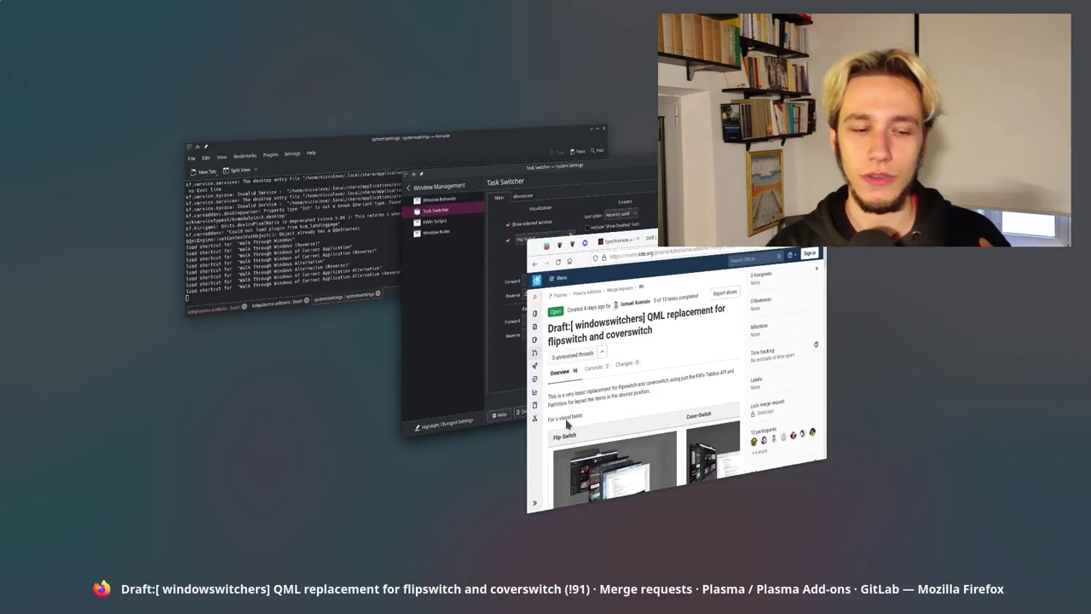
{"action": "key", "text": "alt+Tab"}
{"action": "key", "text": "alt+Tab"}
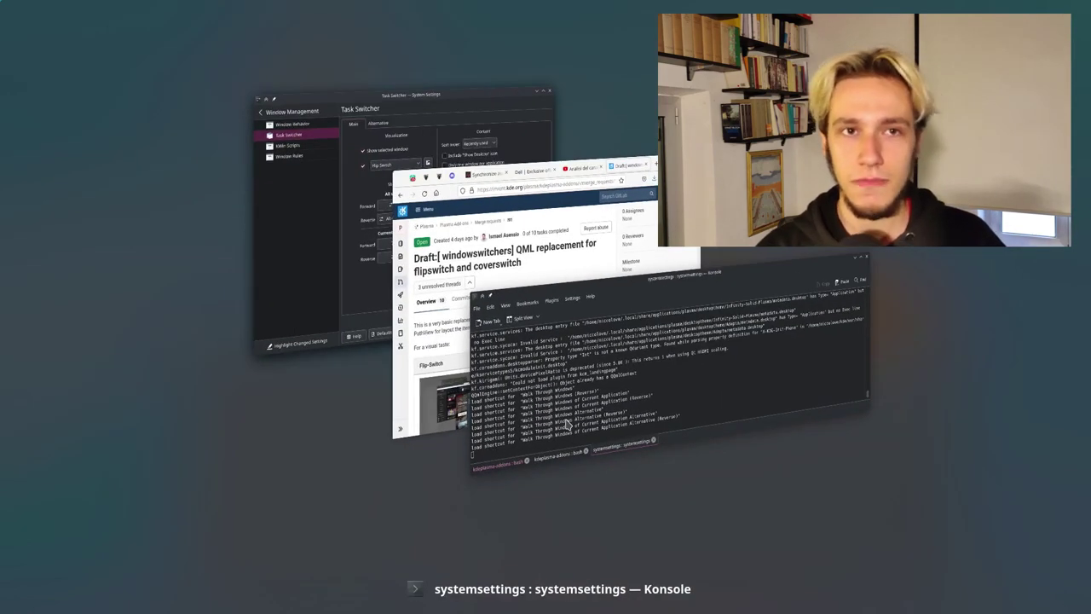
{"action": "key", "text": "alt+Tab"}
{"action": "key", "text": "alt+Tab"}
{"action": "key", "text": "alt+Tab"}
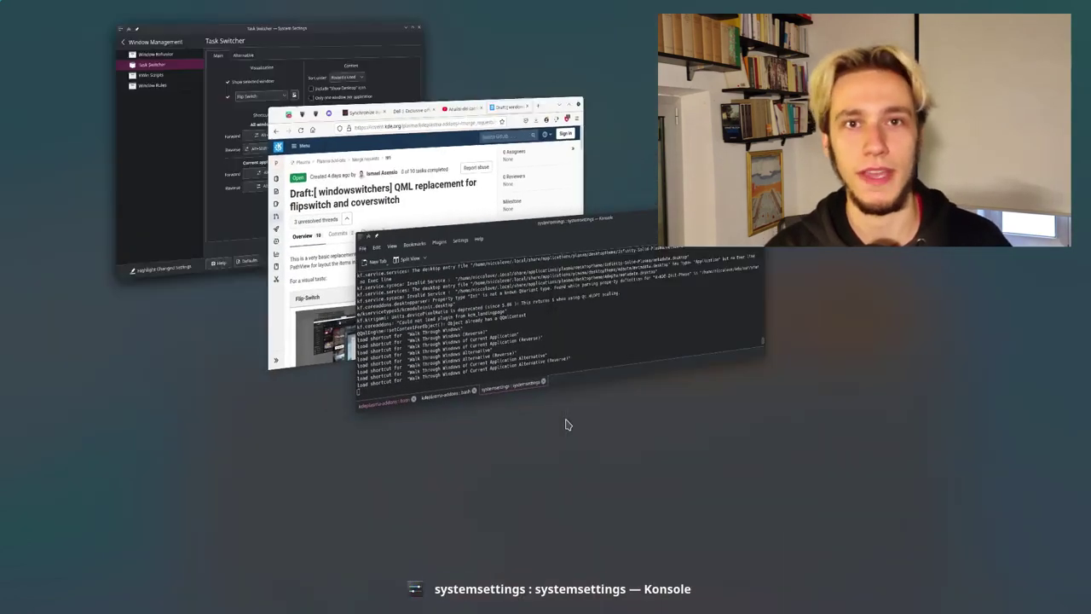
{"action": "key", "text": "alt+Tab"}
{"action": "key", "text": "alt+Tab"}
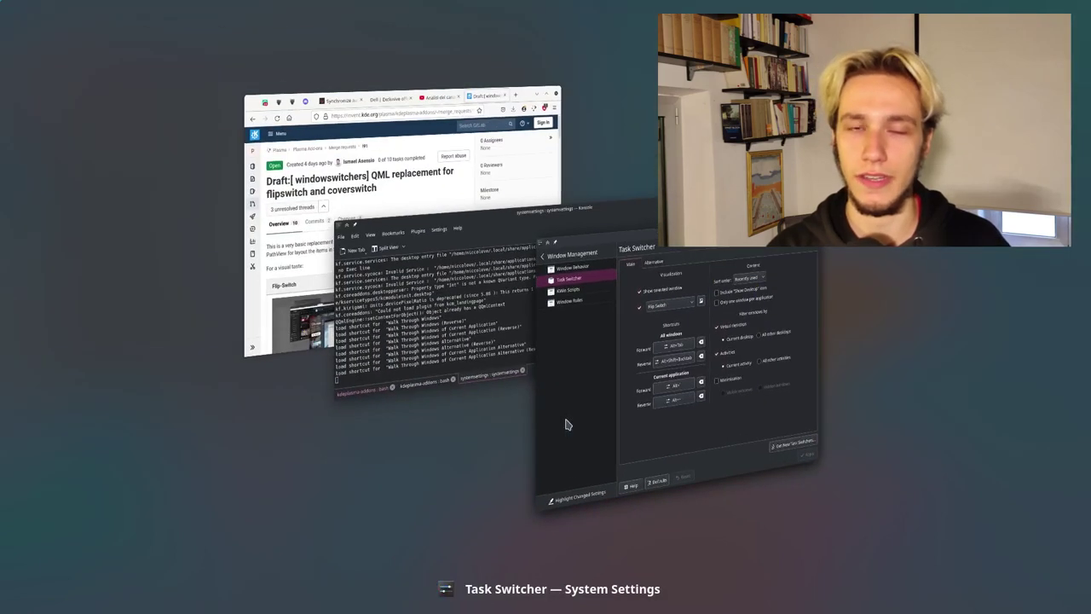
- Rotate the Cover Switch carousel through System Settings, Konsole and Firefox
{"action": "key", "text": "alt+Tab"}
{"action": "key", "text": "alt+shift+Tab"}
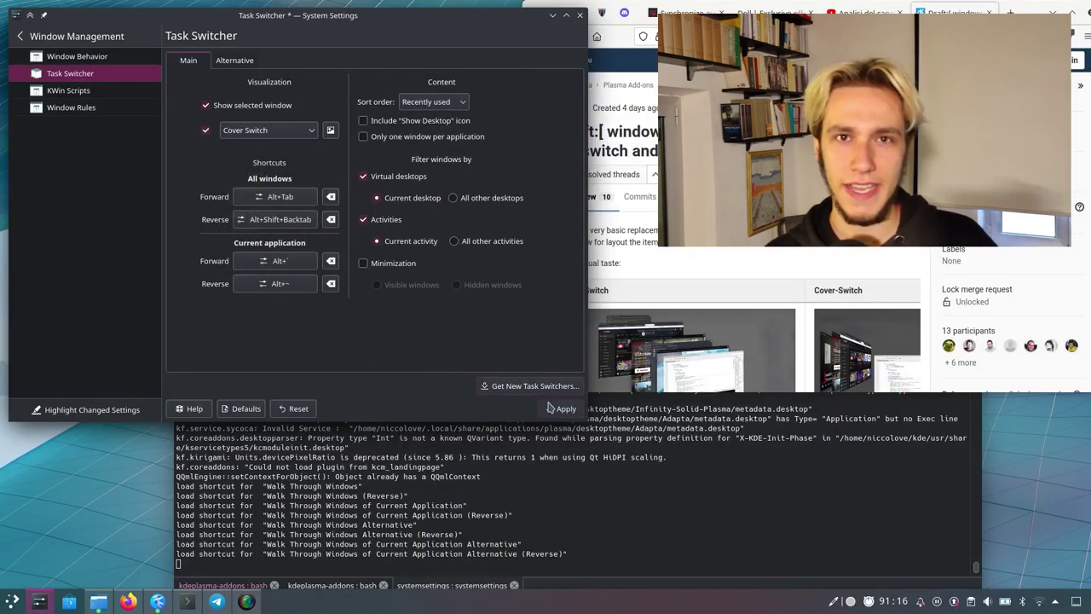
{"action": "key", "text": "alt+Tab"}
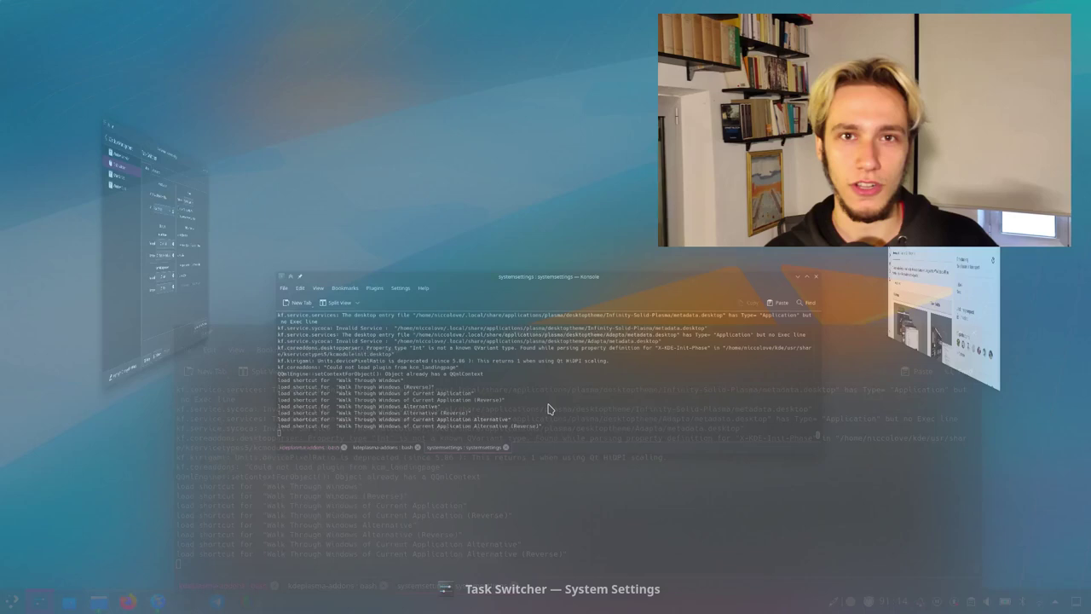
{"action": "key", "text": "alt+Tab"}
{"action": "key", "text": "alt+Tab"}
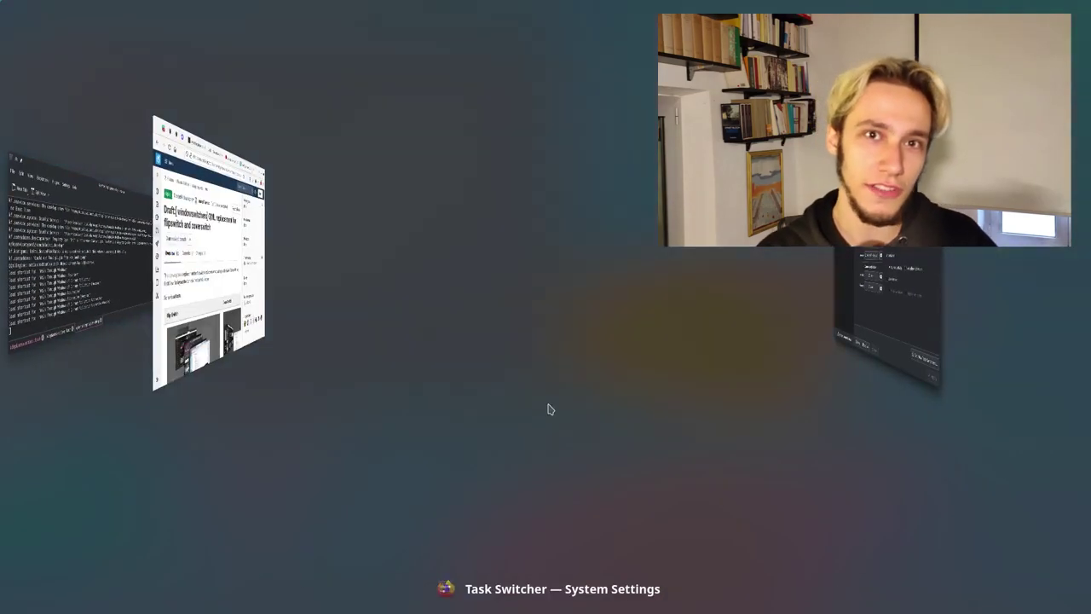
{"action": "key", "text": "alt+Tab"}
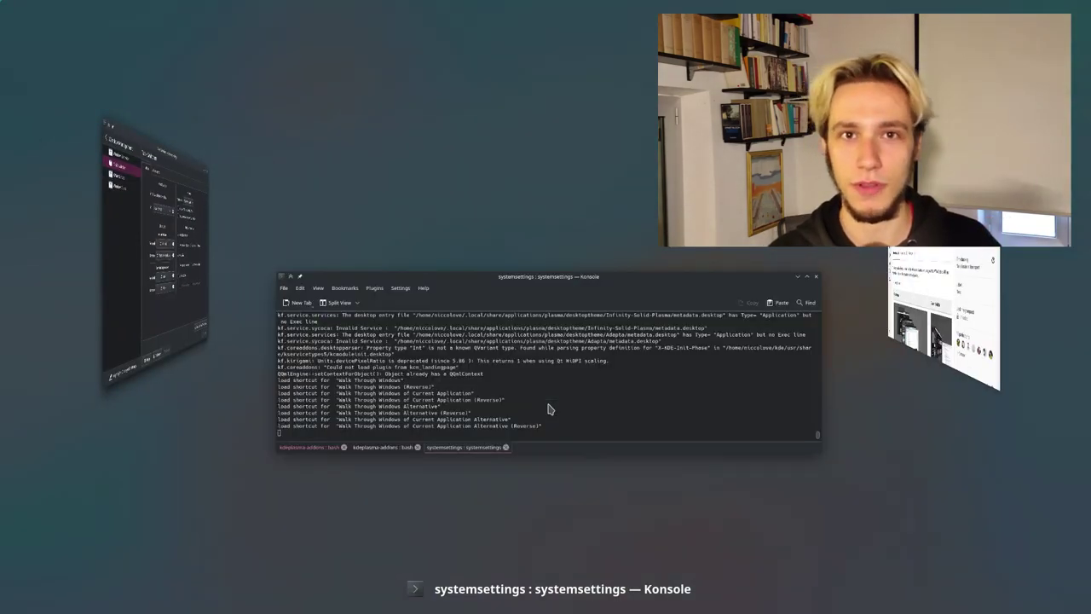
{"action": "key", "text": "alt+Tab"}
{"action": "key", "text": "alt+Tab"}
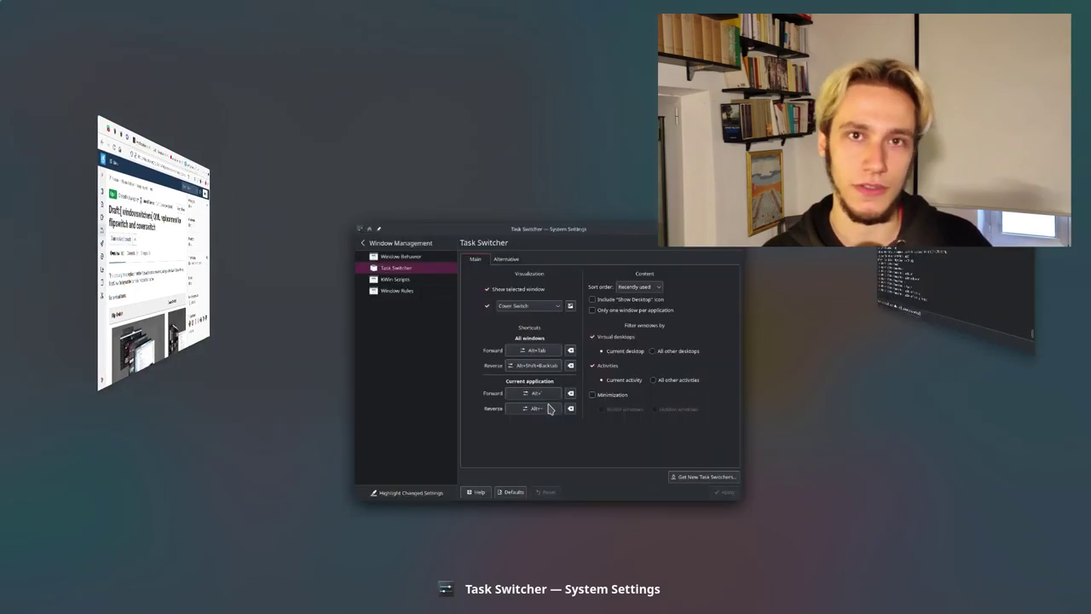
{"action": "key", "text": "alt+Tab"}
{"action": "key", "text": "alt+Tab"}
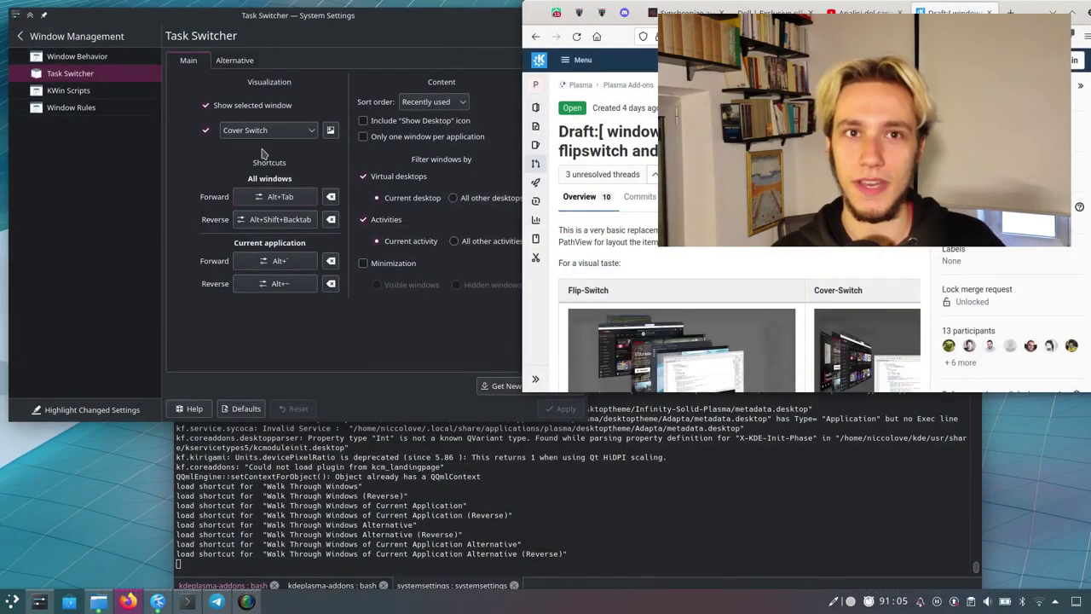
- Try Thumbnails, then Thumbnail Grid as the Visualization, and bring up the window switcher
{"action": "left_click", "coordinate": [264, 129]}
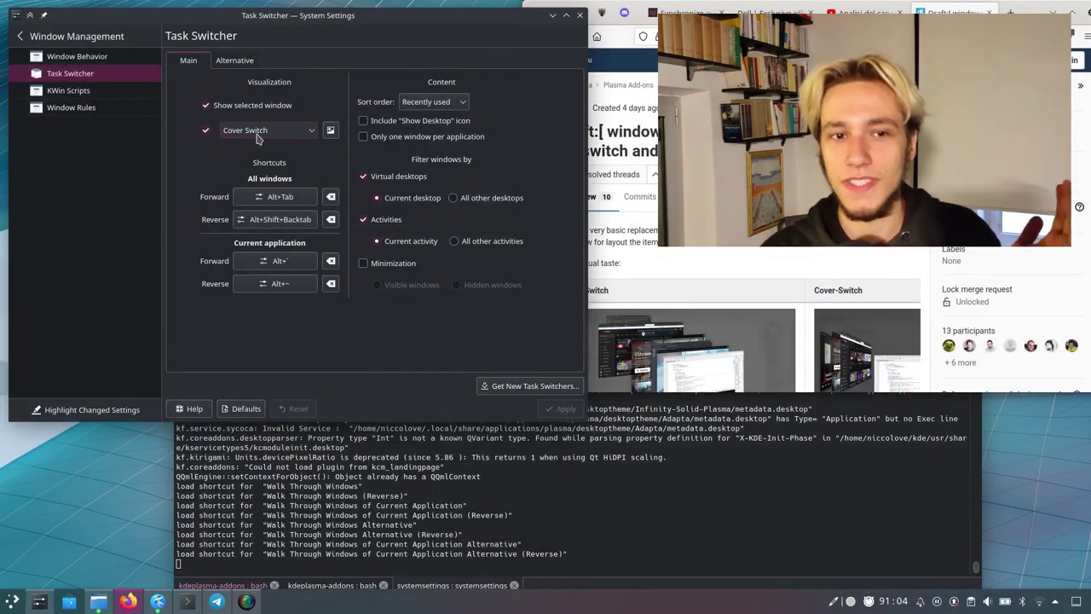
{"action": "scroll", "coordinate": [266, 193], "scroll_direction": "down", "scroll_amount": 3}
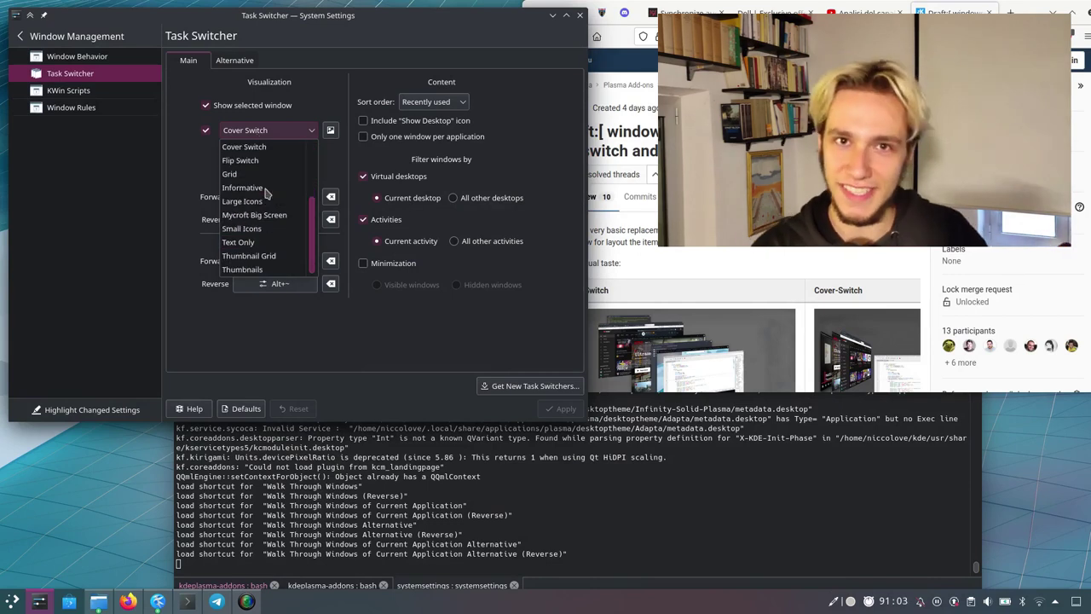
{"action": "left_click", "coordinate": [277, 259]}
{"action": "left_click", "coordinate": [264, 130]}
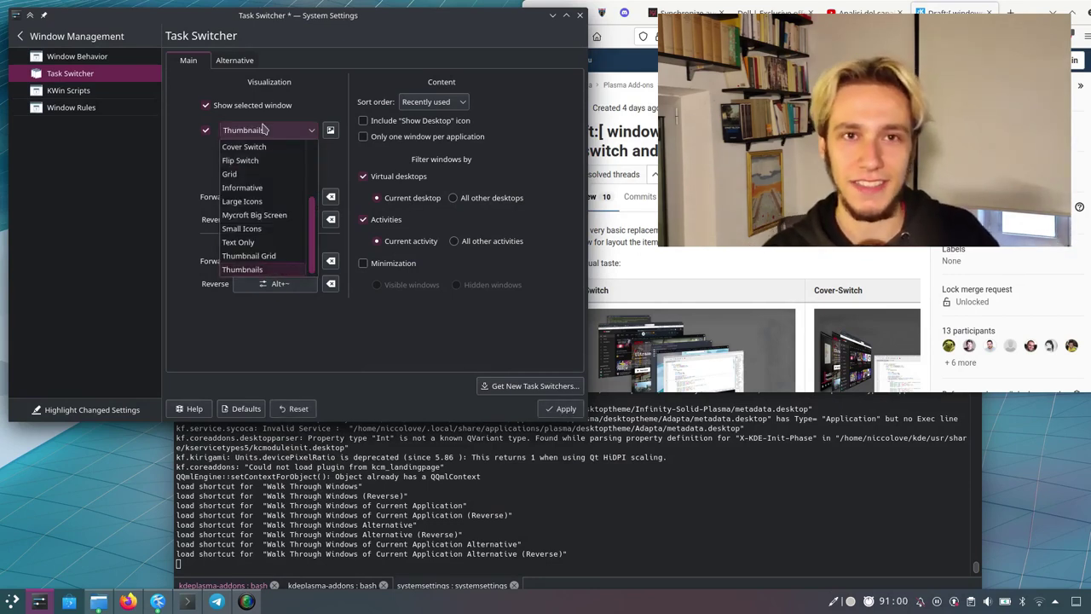
{"action": "left_click", "coordinate": [260, 255]}
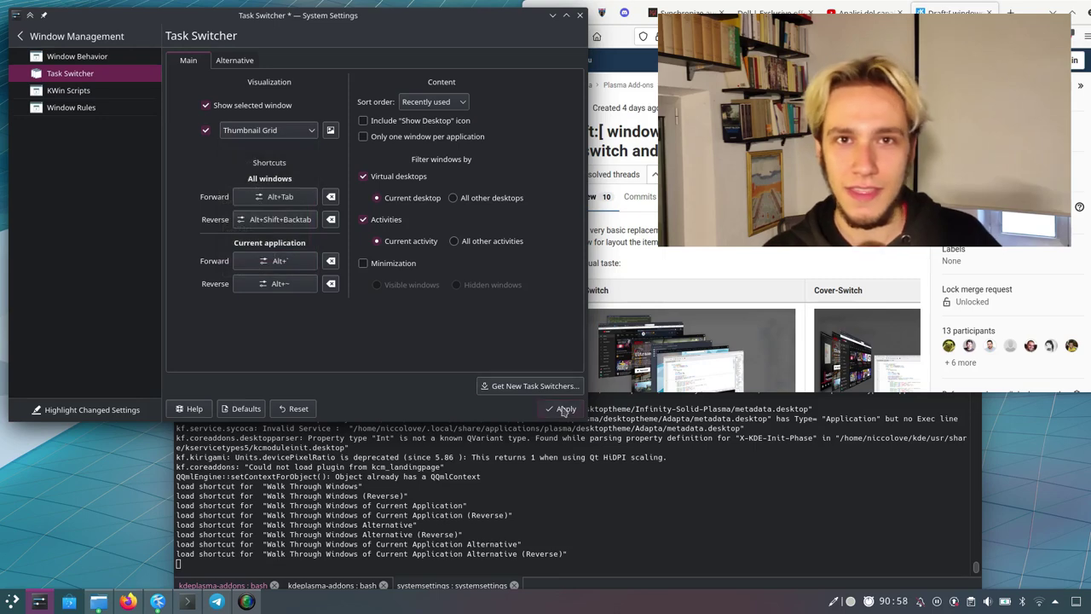
{"action": "key", "text": "alt+Tab"}
{"action": "key", "text": "alt+Tab"}
{"action": "key", "text": "alt+Tab"}
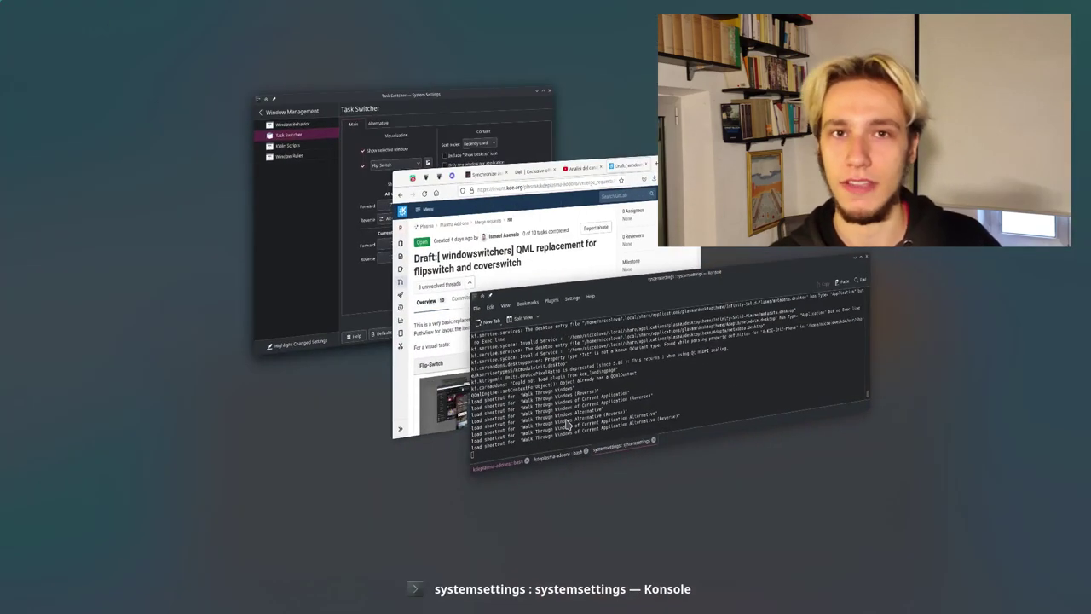
{"action": "key", "text": "alt+Tab"}
{"action": "key", "text": "alt+Tab"}
{"action": "key", "text": "alt+Tab"}
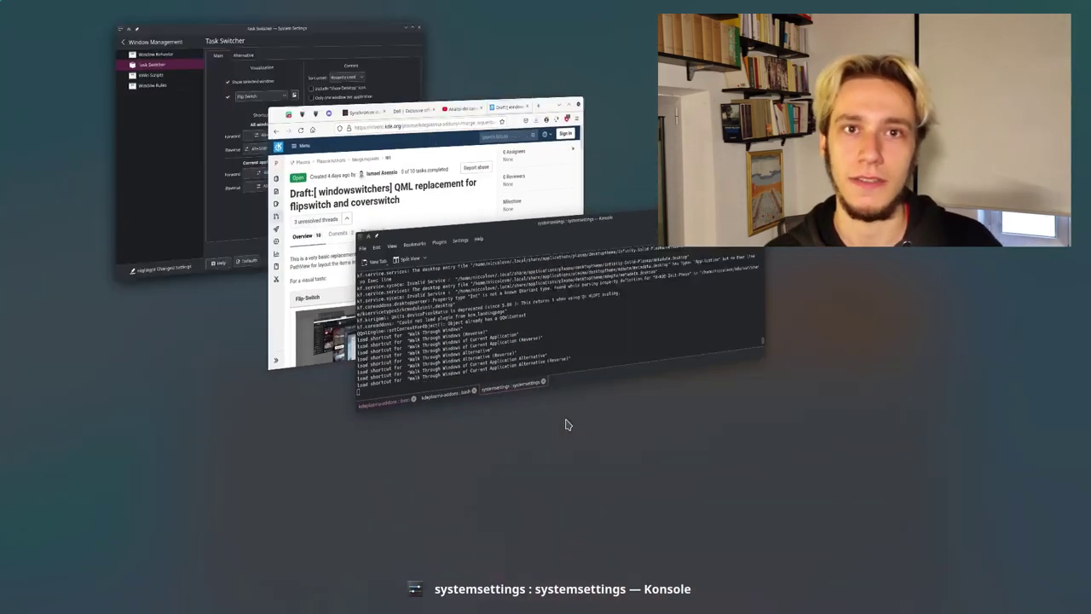
{"action": "key", "text": "alt+Tab"}
{"action": "key", "text": "alt+Tab"}
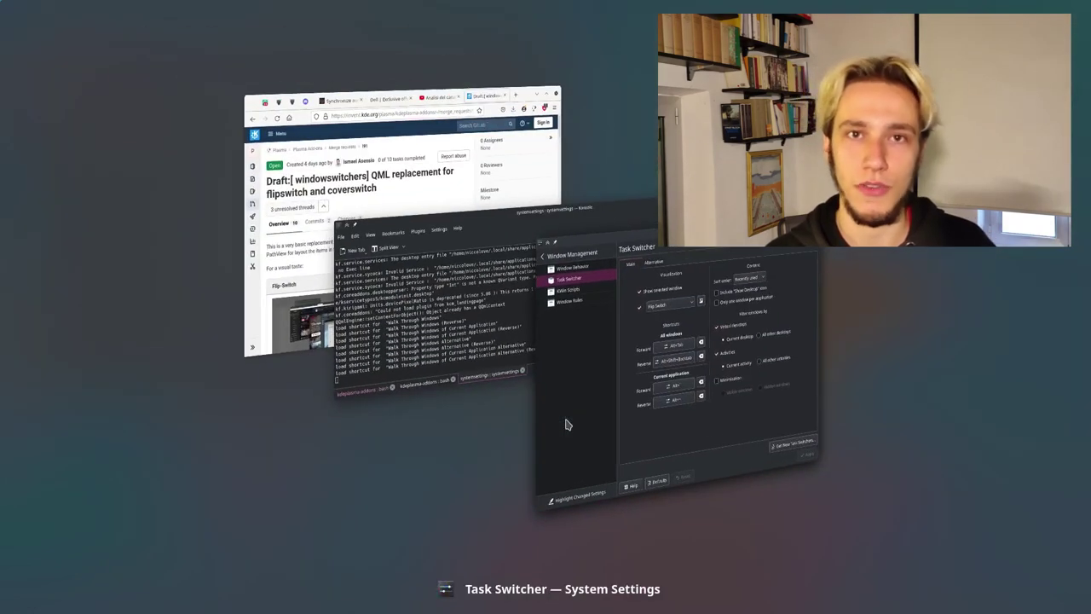
{"action": "key", "text": "alt+Tab"}
{"action": "key", "text": "alt+Tab"}
{"action": "key", "text": "alt+Tab"}
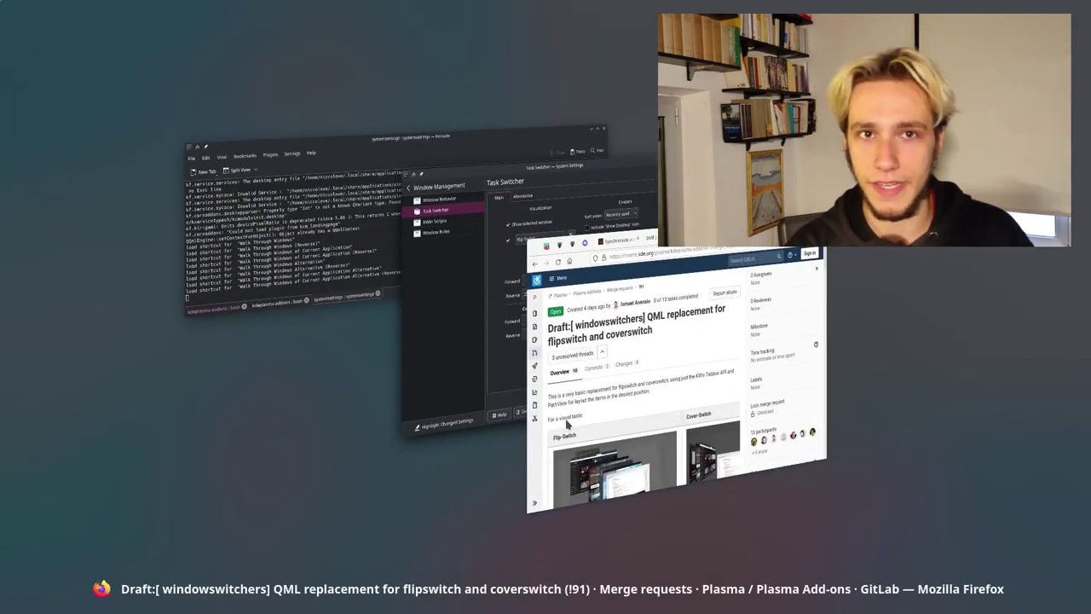
{"action": "key", "text": "alt+Tab"}
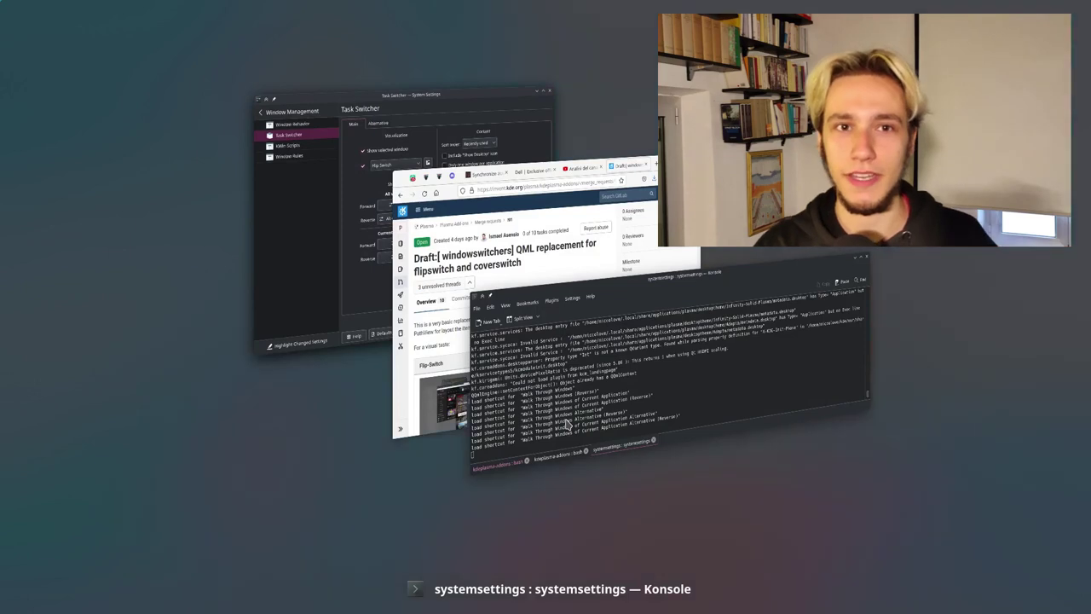
{"action": "key", "text": "alt+Tab"}
{"action": "key", "text": "alt+Tab"}
{"action": "key", "text": "alt+Tab"}
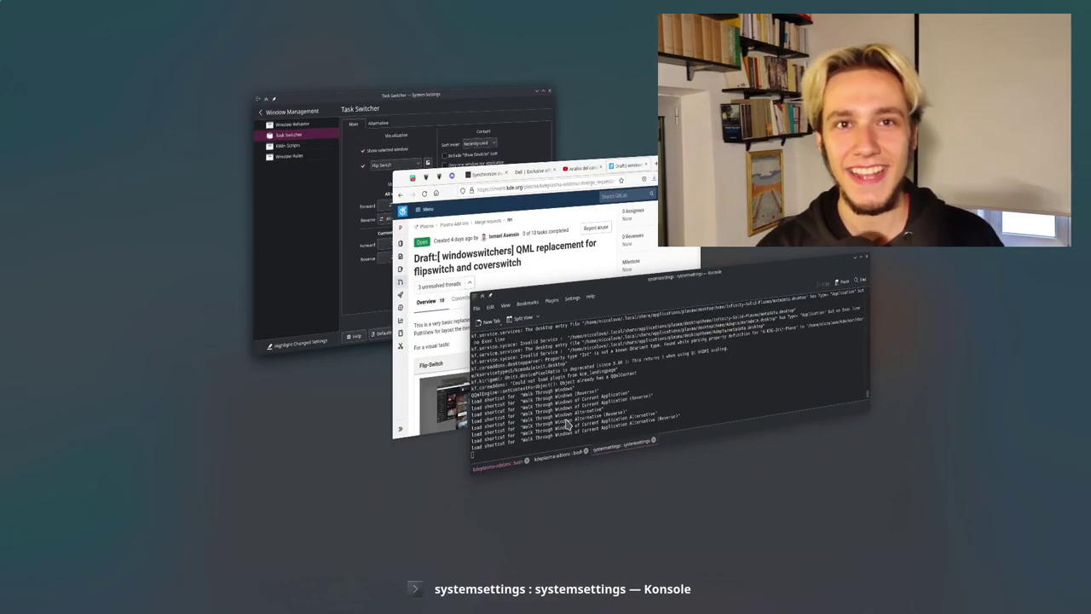
{"action": "key", "text": "alt+Tab"}
{"action": "key", "text": "alt+Tab"}
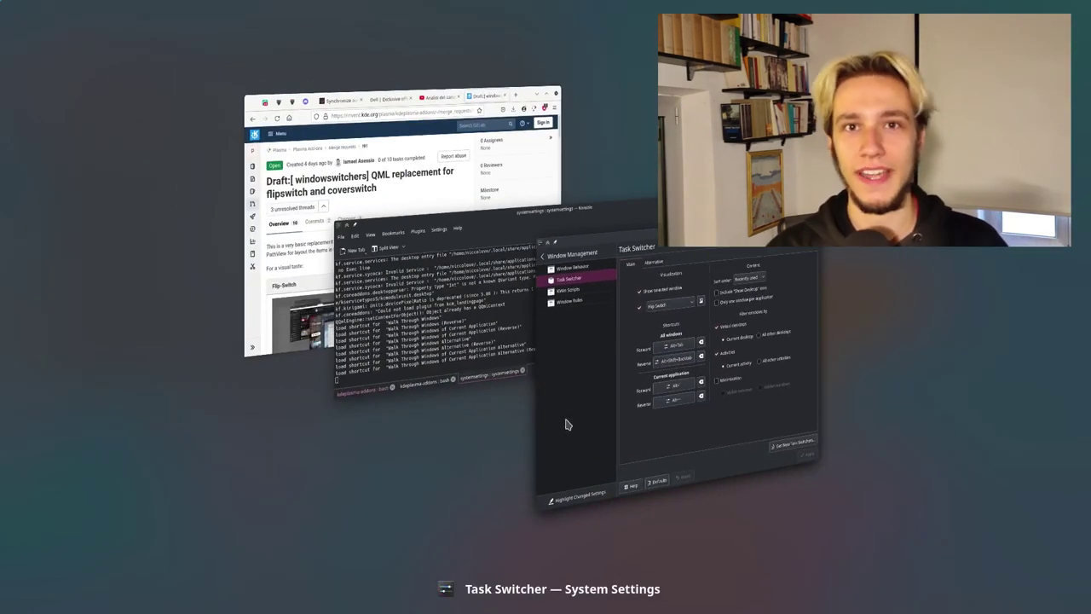
{"action": "key", "text": "alt+Tab"}
{"action": "key", "text": "alt+Tab"}
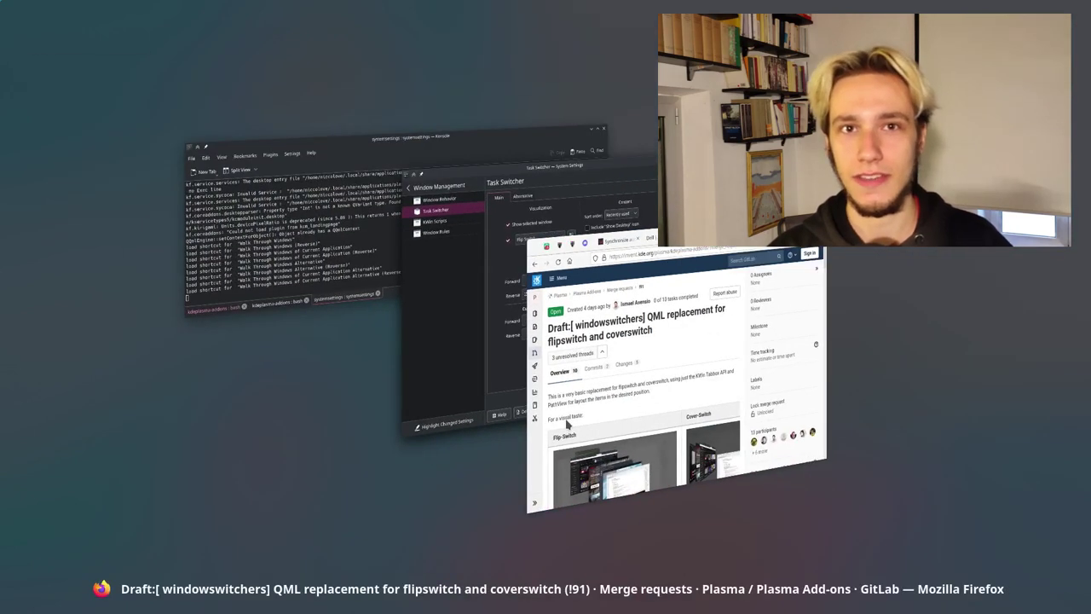
{"action": "key", "text": "alt+Tab"}
{"action": "key", "text": "alt+Tab"}
{"action": "key", "text": "alt+Tab"}
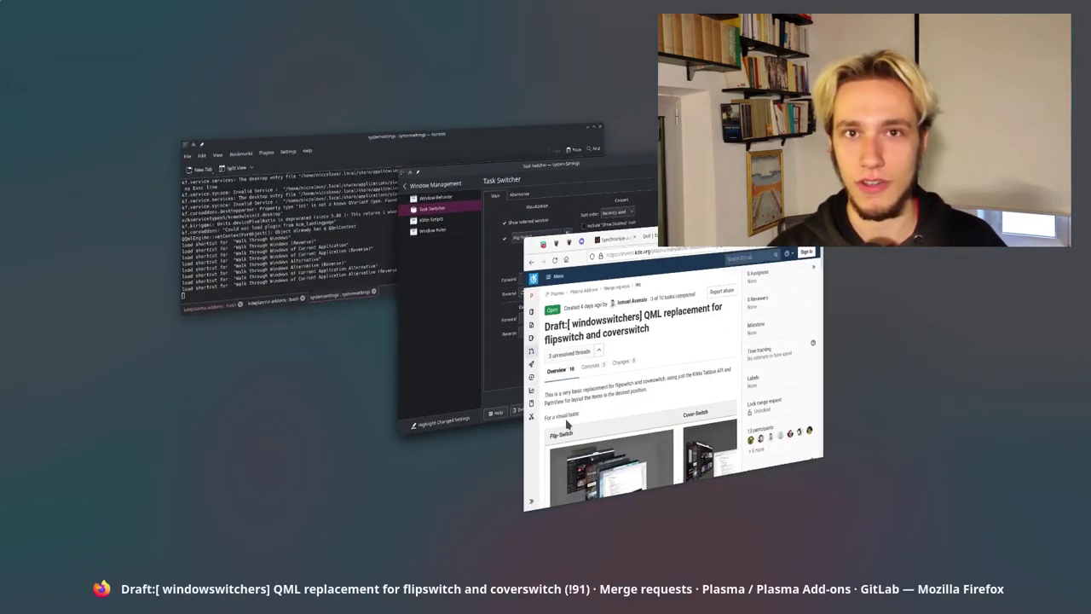
{"action": "key", "text": "alt+Tab"}
{"action": "key", "text": "alt+Tab"}
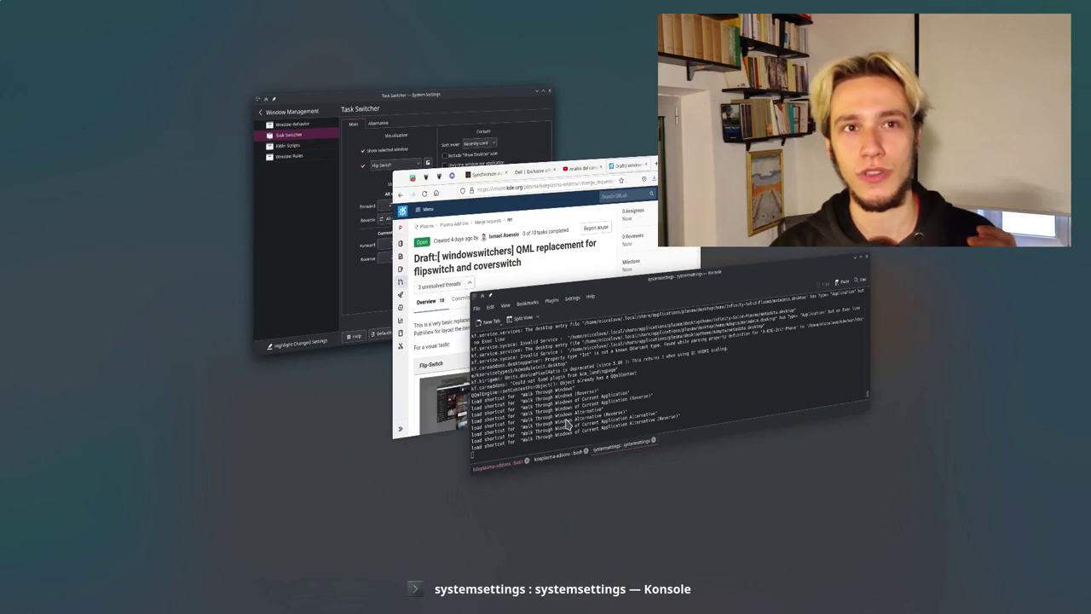
{"action": "key", "text": "alt+Tab"}
{"action": "key", "text": "alt+Tab"}
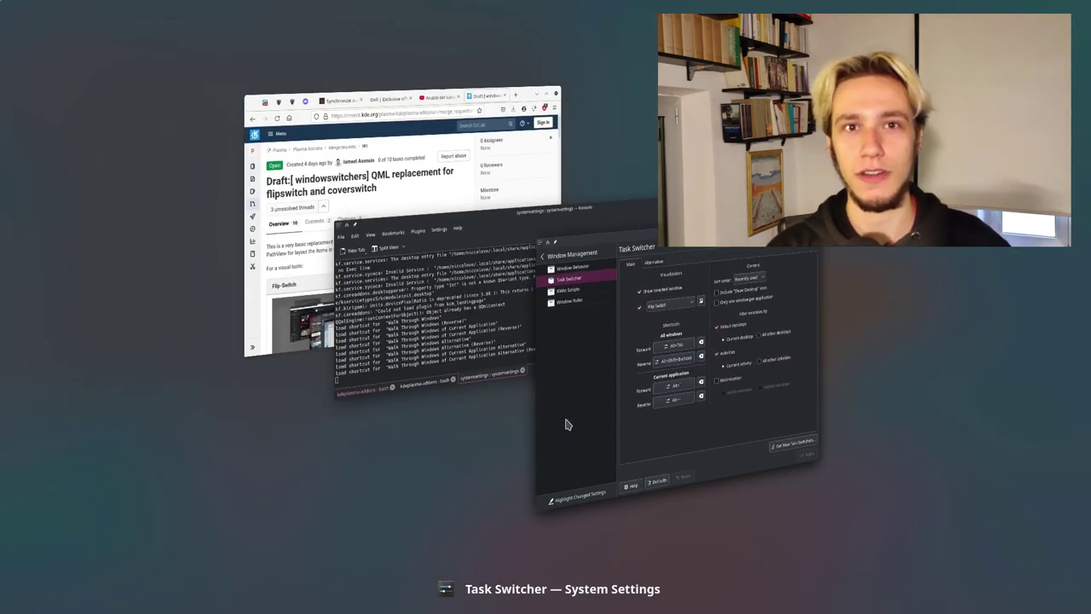
{"action": "key", "text": "alt+Tab"}
{"action": "key", "text": "alt+Tab"}
{"action": "key", "text": "alt+Tab"}
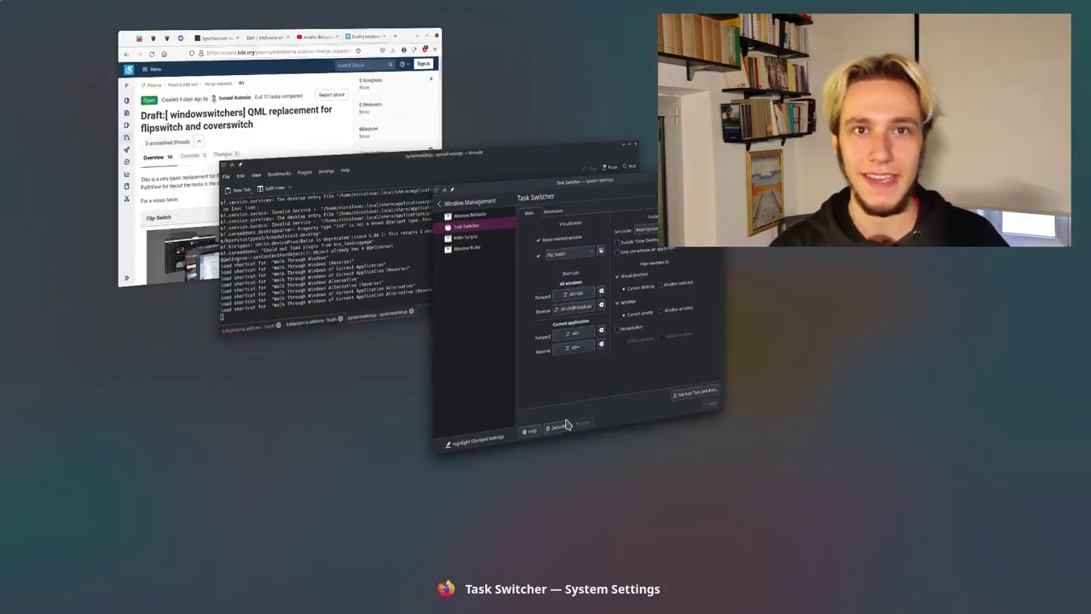
{"action": "key", "text": "alt+Tab"}
{"action": "key", "text": "alt+Tab"}
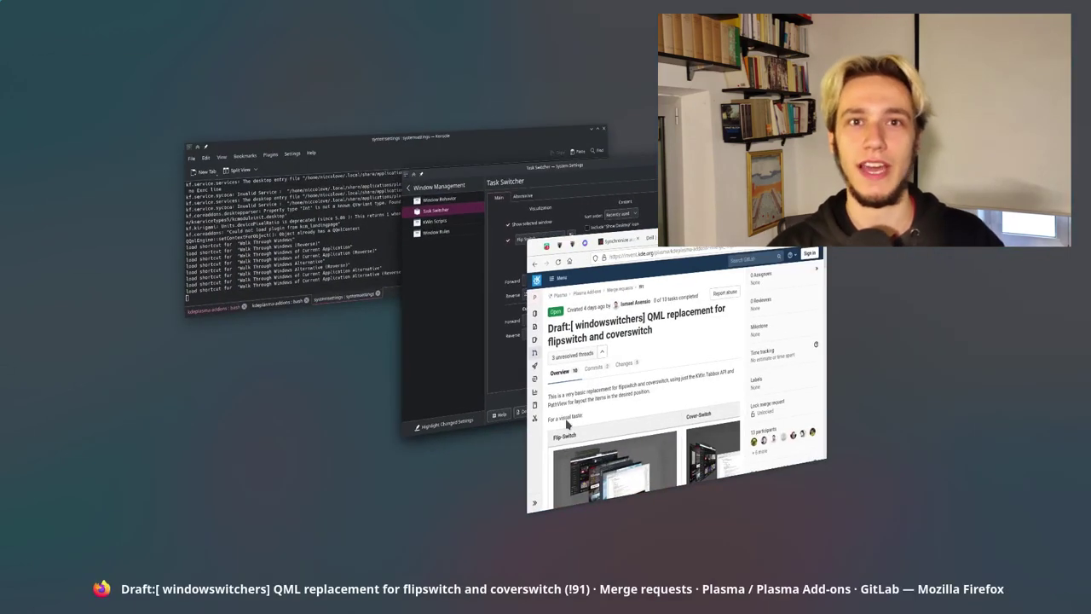
{"action": "key", "text": "alt+Tab"}
{"action": "key", "text": "alt+Tab"}
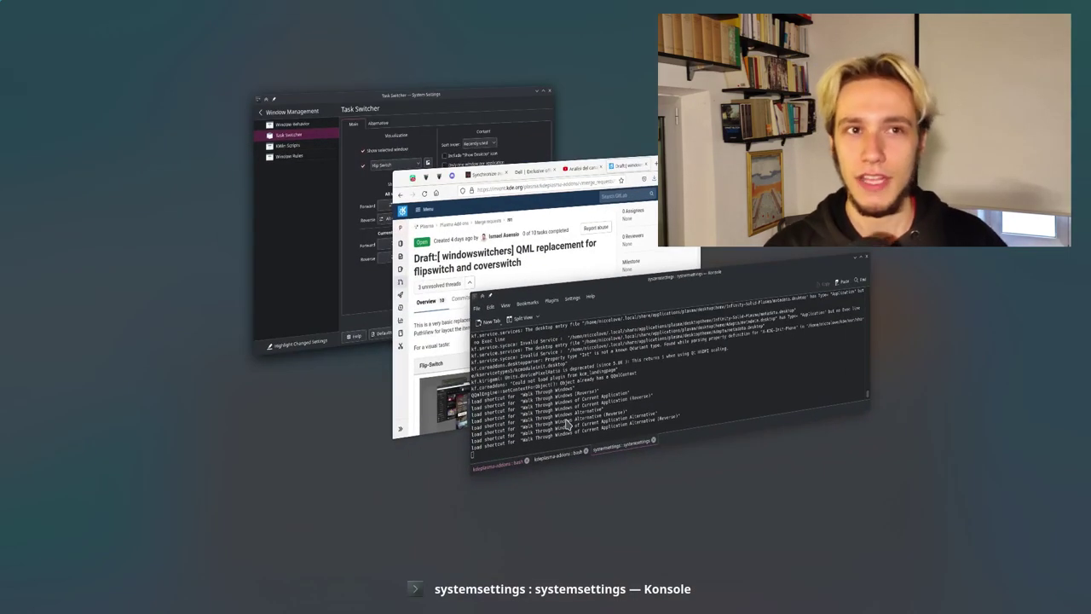
{"action": "key", "text": "alt+Tab"}
{"action": "key", "text": "alt+Tab"}
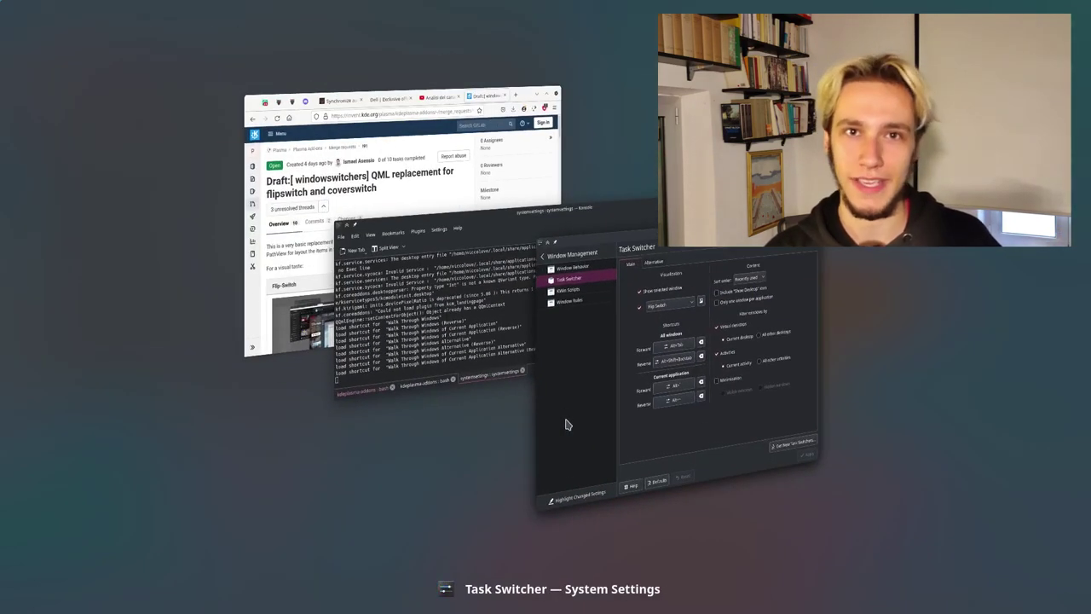
{"action": "key", "text": "alt+Tab"}
{"action": "key", "text": "alt+Tab"}
{"action": "key", "text": "alt+Tab"}
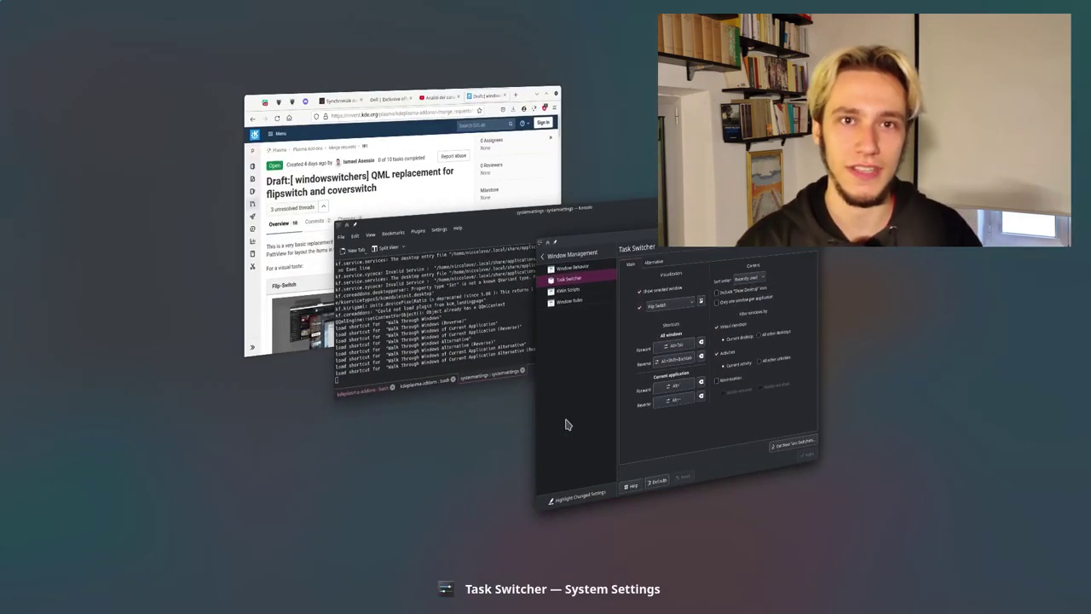
{"action": "key", "text": "alt+Tab"}
{"action": "key", "text": "alt+Tab"}
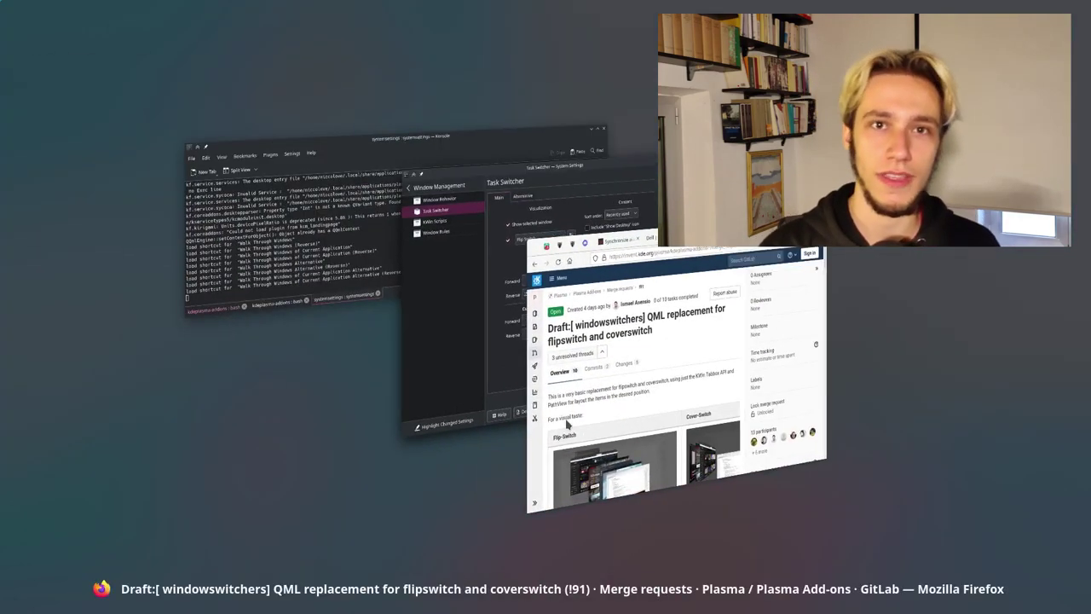
{"action": "key", "text": "alt+Tab"}
{"action": "key", "text": "alt+Tab"}
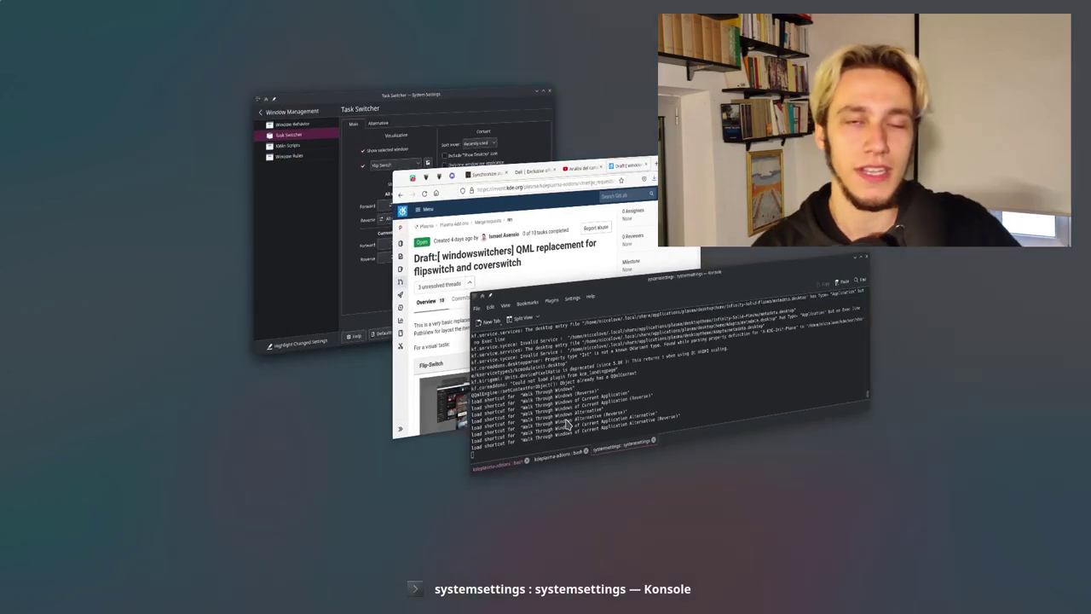
{"action": "key", "text": "alt+Tab"}
{"action": "key", "text": "alt+Tab"}
{"action": "key", "text": "alt+Tab"}
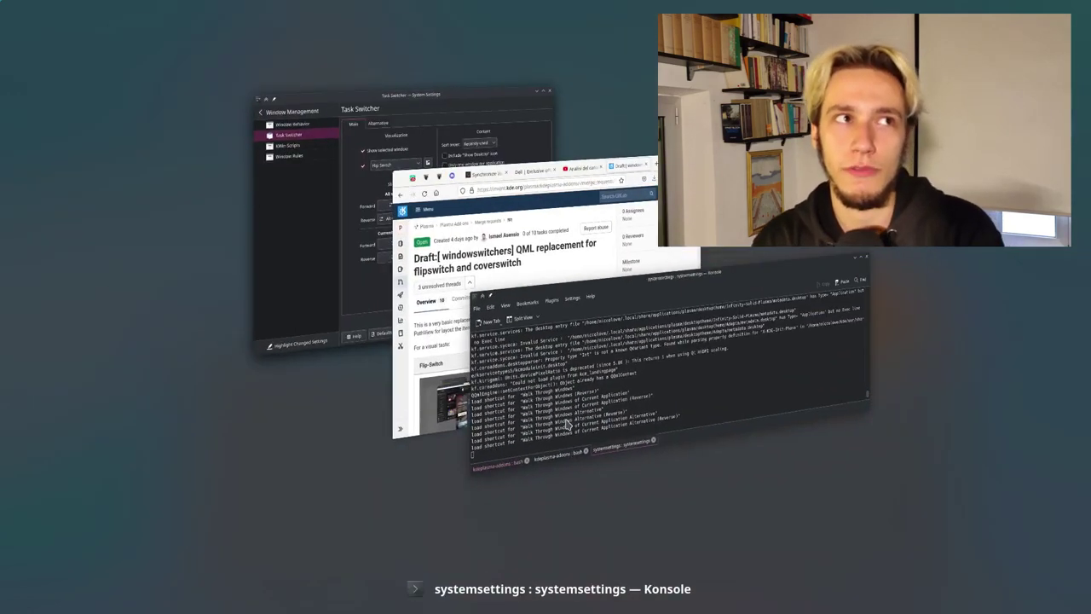
{"action": "left_click", "coordinate": [533, 385]}
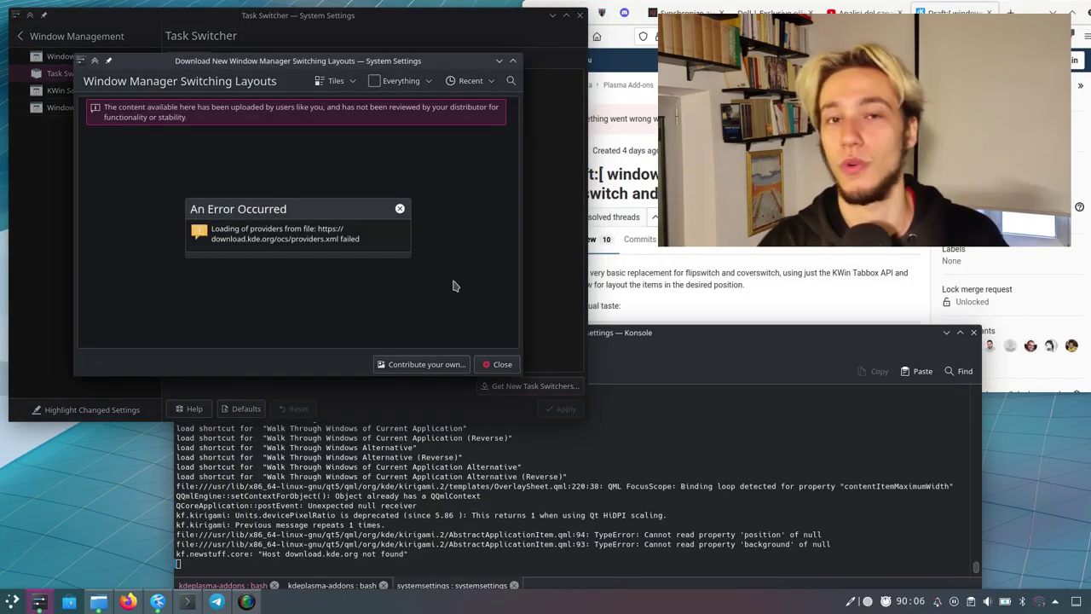
{"action": "left_click", "coordinate": [399, 209]}
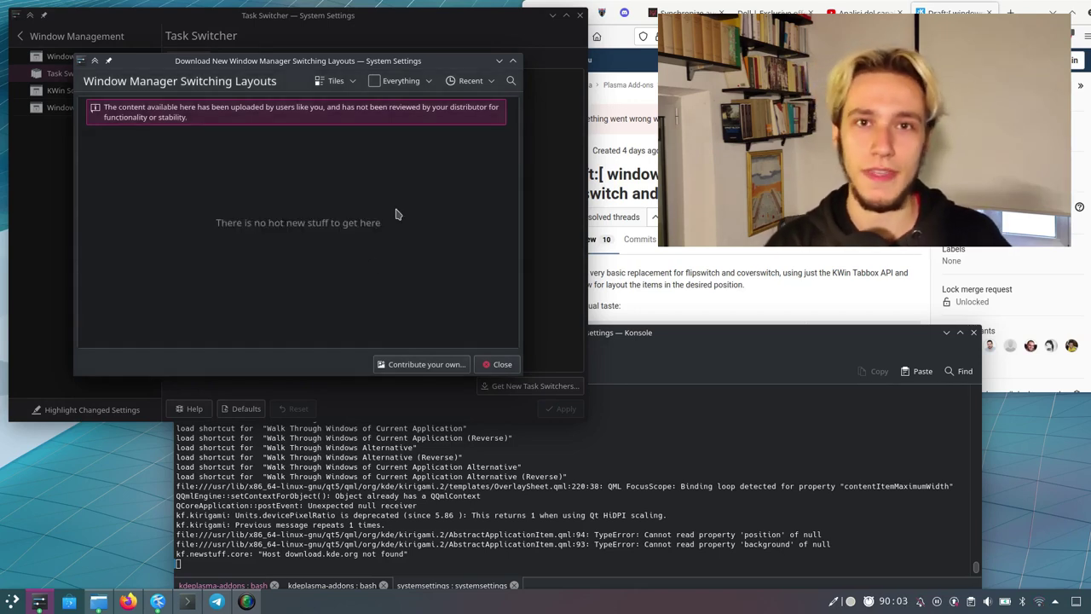
{"action": "left_click", "coordinate": [508, 366]}
- Cycle the Flip Switch stack repeatedly through Konsole, Firefox and System Settings
{"action": "key", "text": "alt+Tab"}
{"action": "key", "text": "alt+Tab"}
{"action": "key", "text": "alt+Tab"}
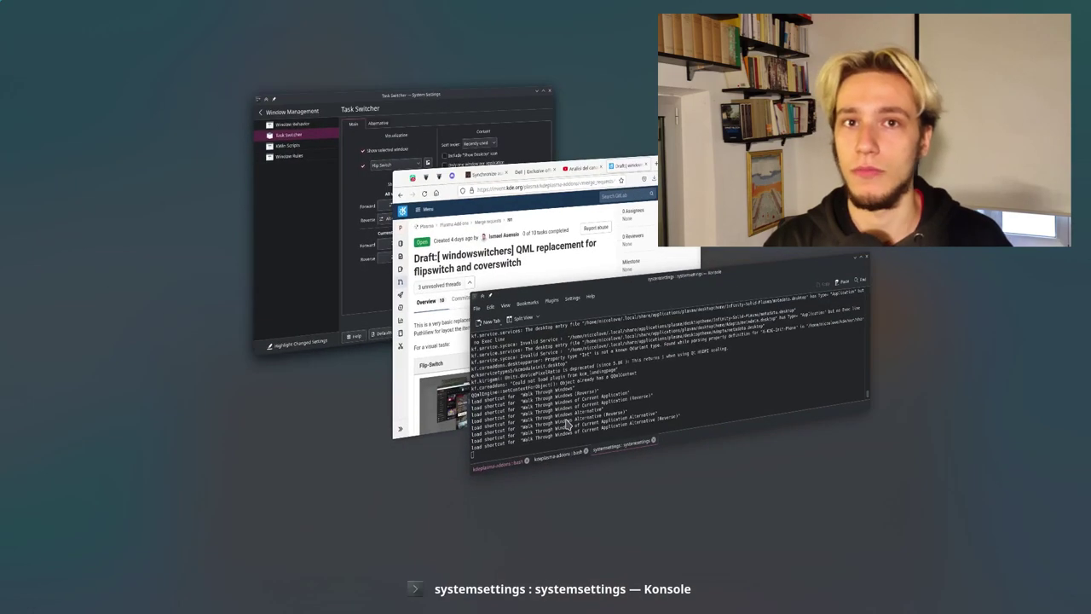
{"action": "key", "text": "alt+Tab"}
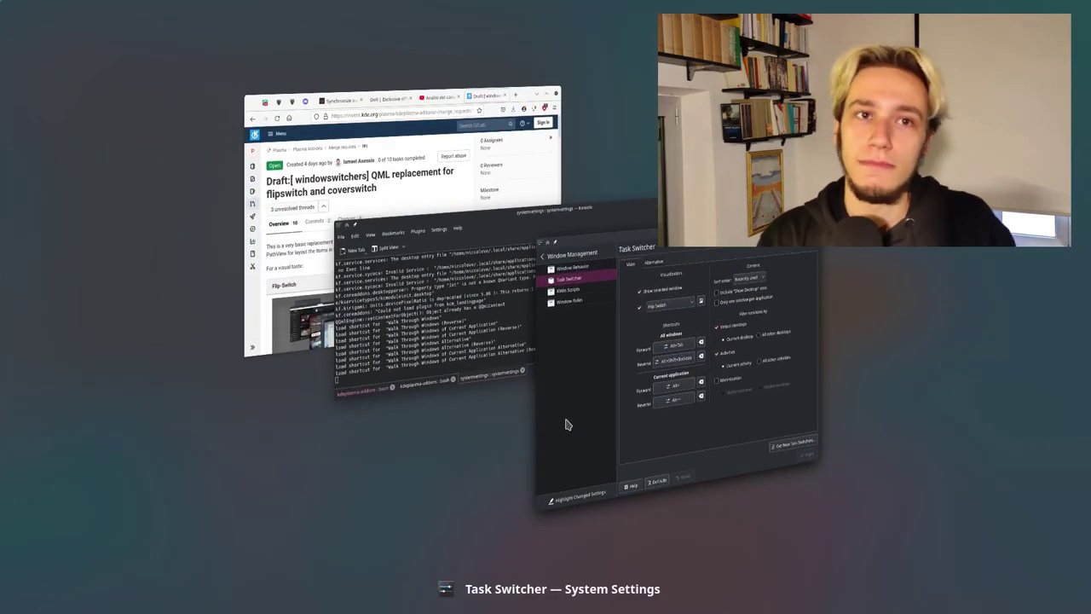
{"action": "key", "text": "alt+Tab"}
{"action": "key", "text": "alt+Tab"}
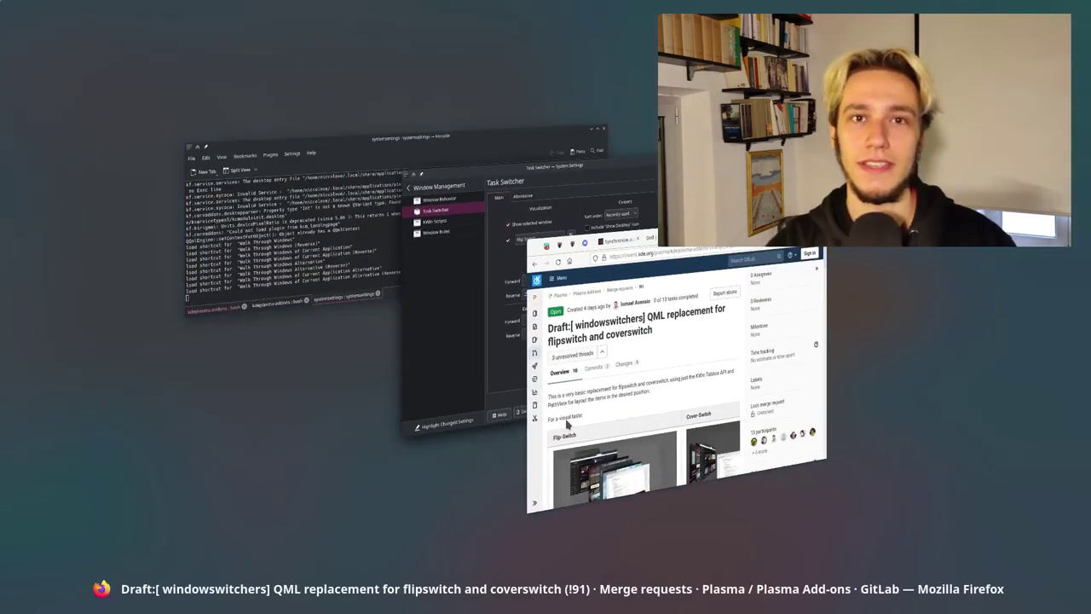
{"action": "key", "text": "alt+Tab"}
{"action": "key", "text": "alt+Tab"}
{"action": "key", "text": "alt+Tab"}
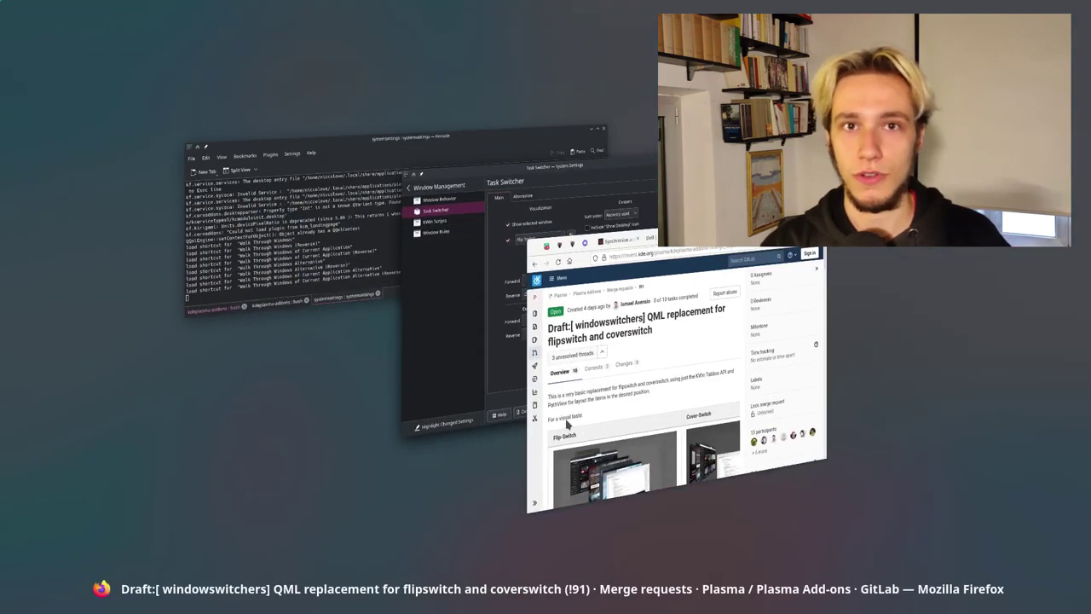
{"action": "key", "text": "alt+Tab"}
{"action": "key", "text": "alt+Tab"}
{"action": "key", "text": "alt+Tab"}
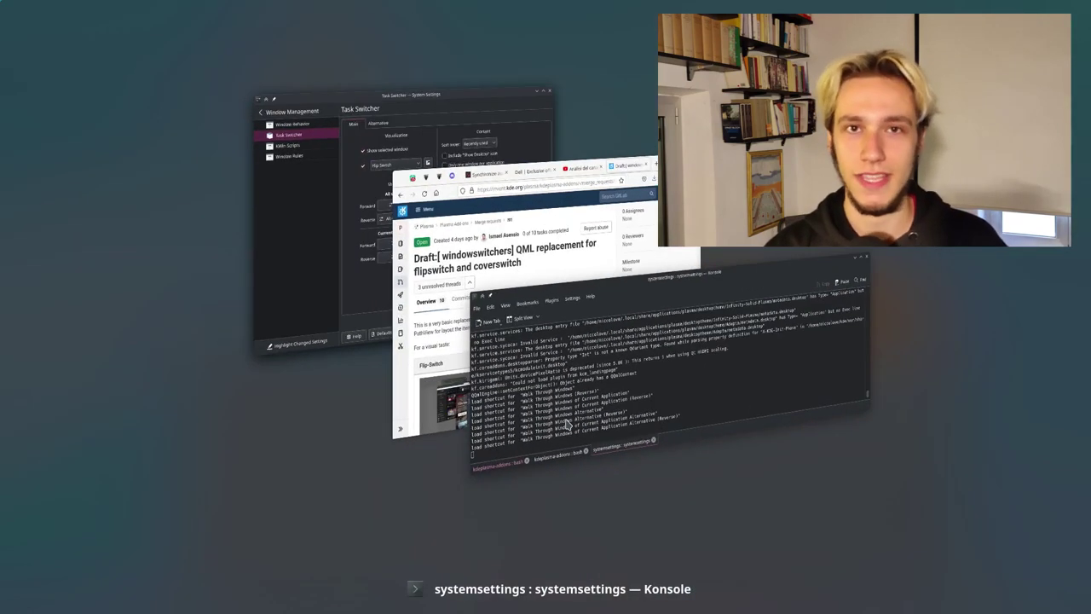
{"action": "key", "text": "alt+Tab"}
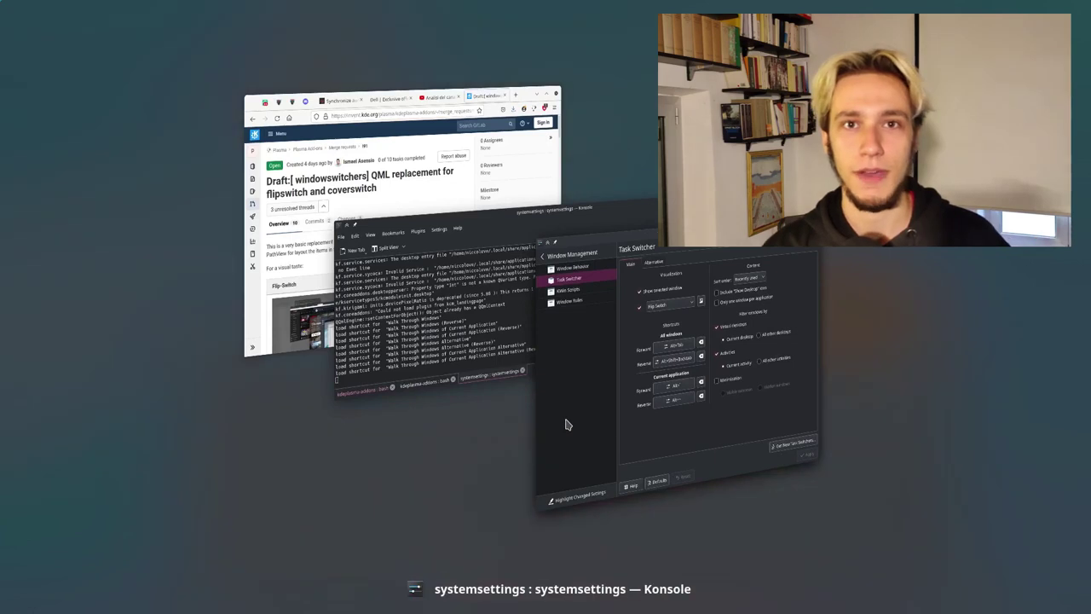
{"action": "key", "text": "alt+Tab"}
{"action": "key", "text": "alt+Tab"}
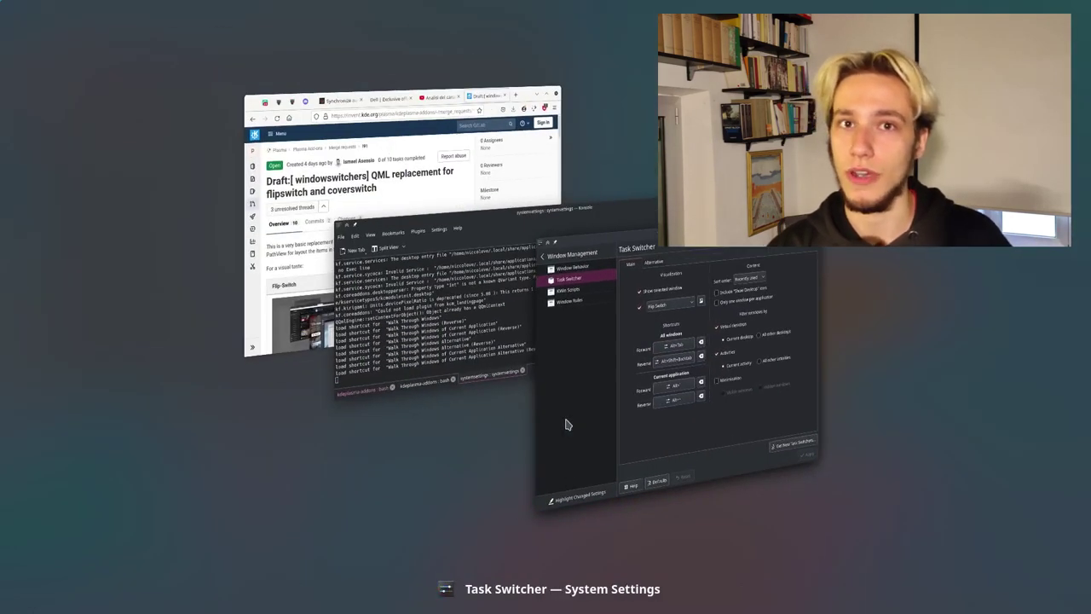
{"action": "key", "text": "alt+Tab"}
{"action": "key", "text": "alt+Tab"}
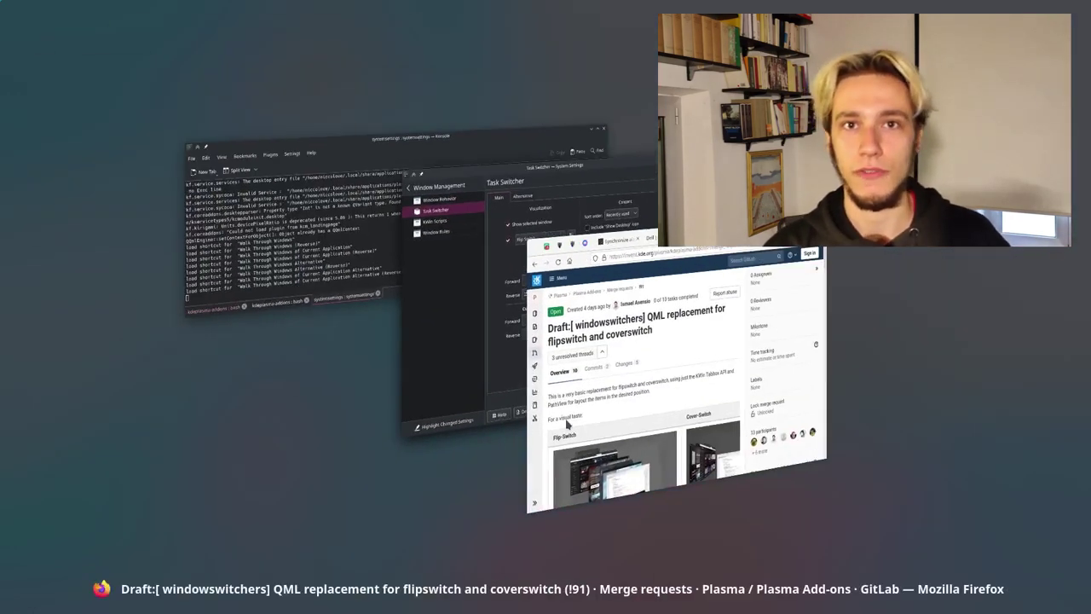
{"action": "key", "text": "alt+Tab"}
{"action": "key", "text": "alt+Tab"}
{"action": "key", "text": "alt+Tab"}
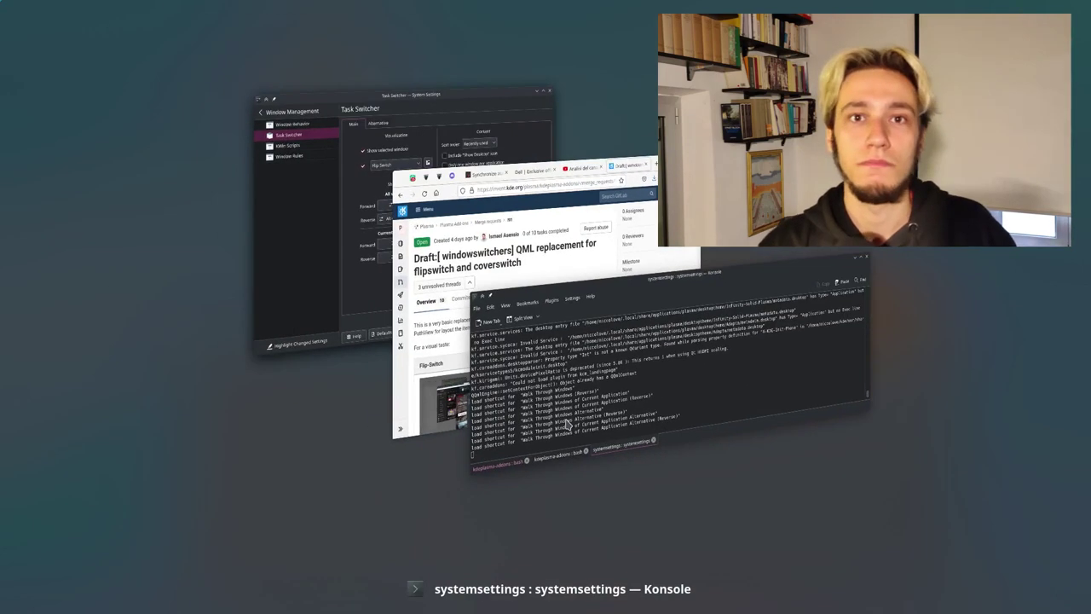
{"action": "key", "text": "alt+Tab"}
{"action": "key", "text": "alt+Tab"}
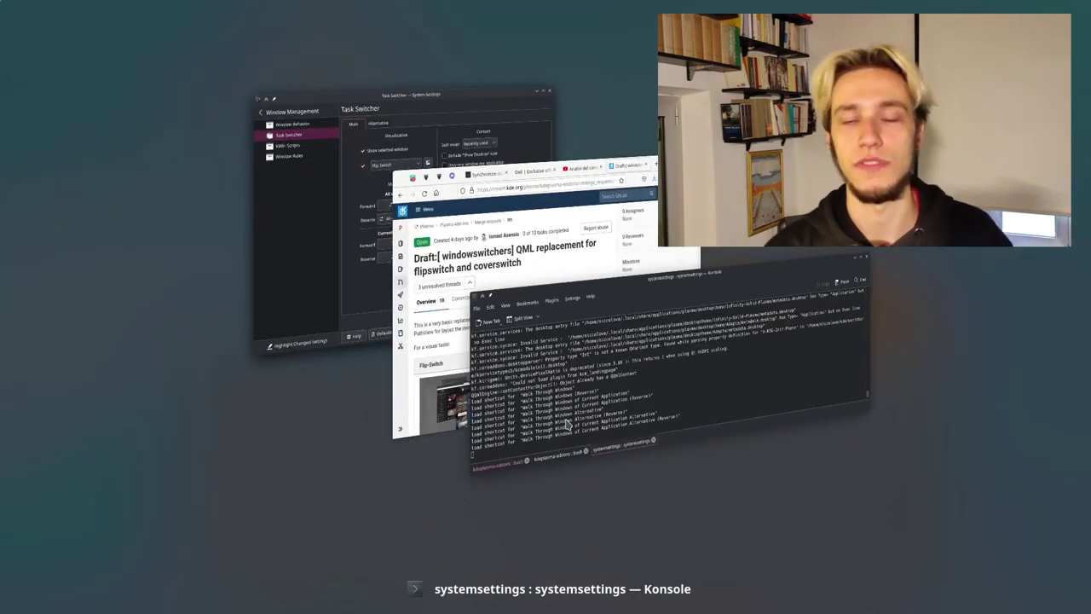
{"action": "key", "text": "alt+Tab"}
{"action": "key", "text": "alt+Tab"}
{"action": "key", "text": "alt+Tab"}
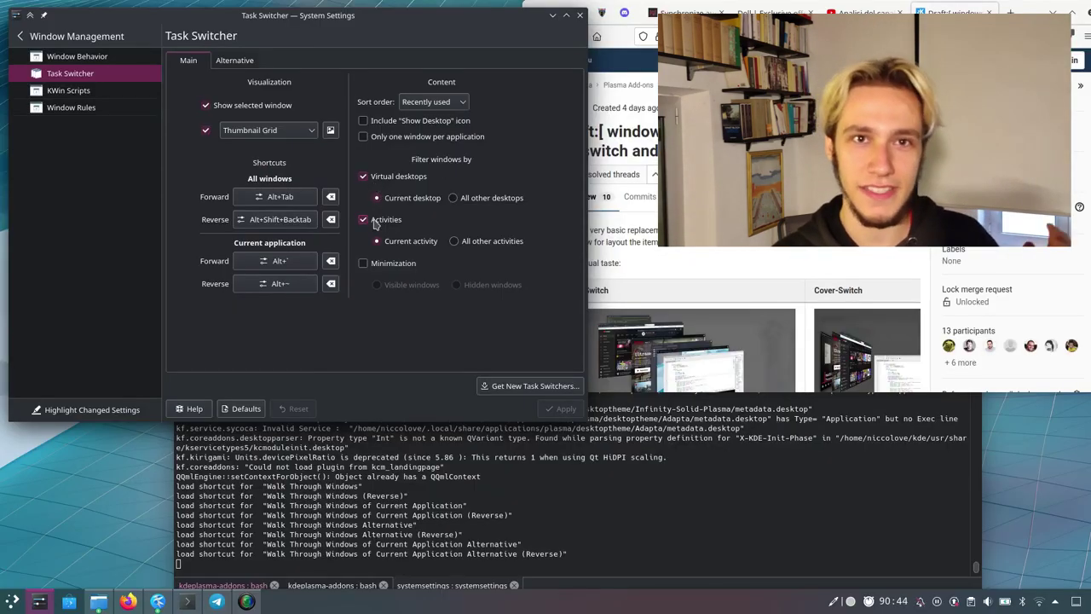
- Turn off the Activities and Virtual desktops filters, apply, and confirm the switcher shows all windows
{"action": "left_click", "coordinate": [375, 222]}
{"action": "left_click", "coordinate": [376, 181]}
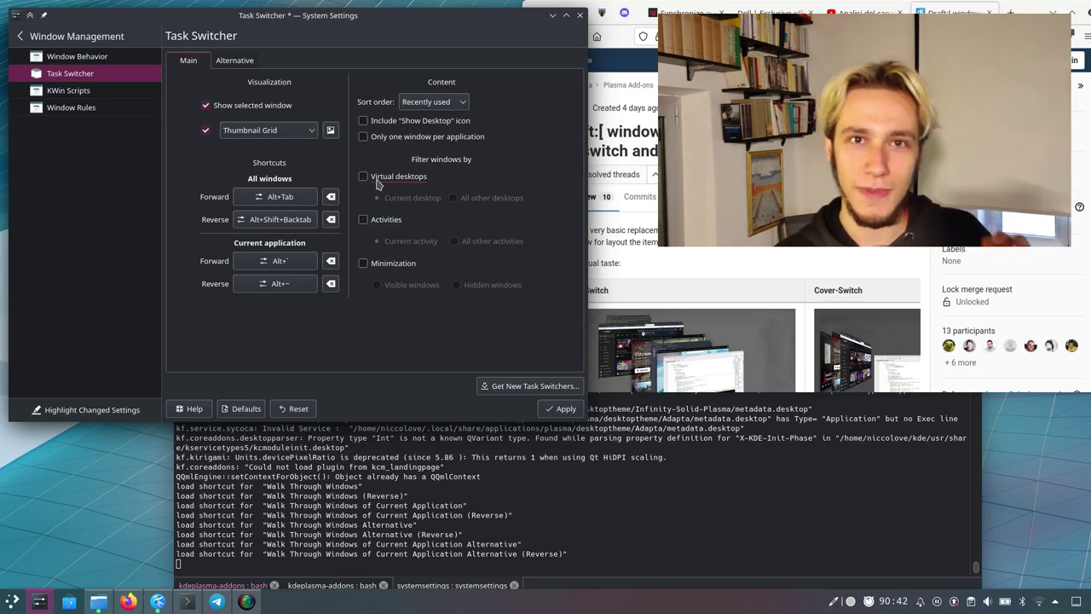
{"action": "left_click", "coordinate": [376, 181]}
{"action": "left_click", "coordinate": [377, 179]}
{"action": "left_click", "coordinate": [562, 408]}
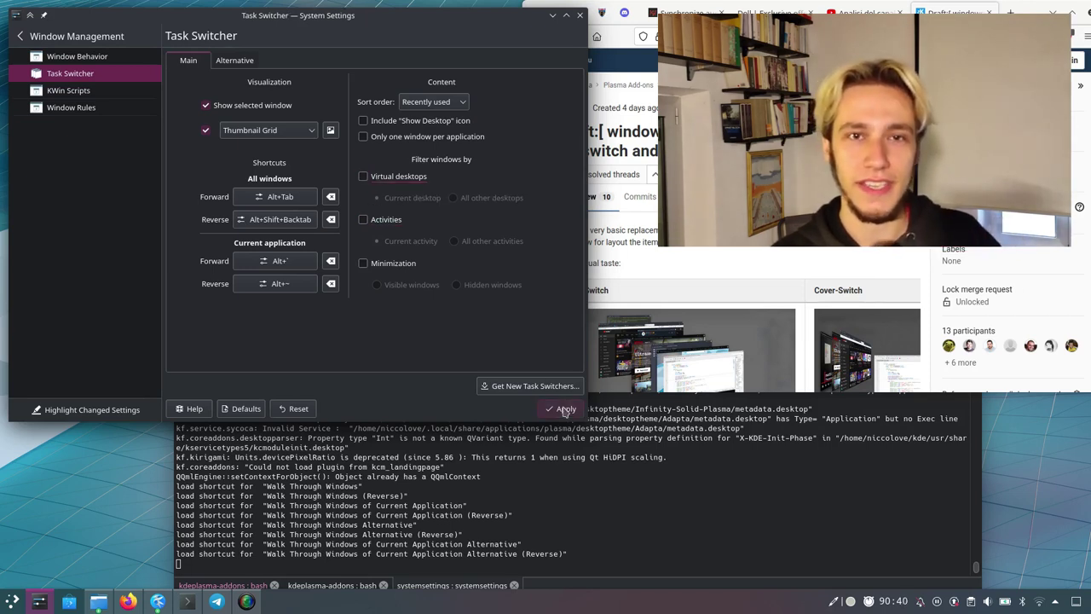
{"action": "key", "text": "alt+Tab"}
{"action": "key", "text": "alt+Tab"}
{"action": "key", "text": "alt+Tab"}
{"action": "key", "text": "alt+Tab"}
{"action": "key", "text": "alt+Tab"}
{"action": "key", "text": "alt+Tab"}
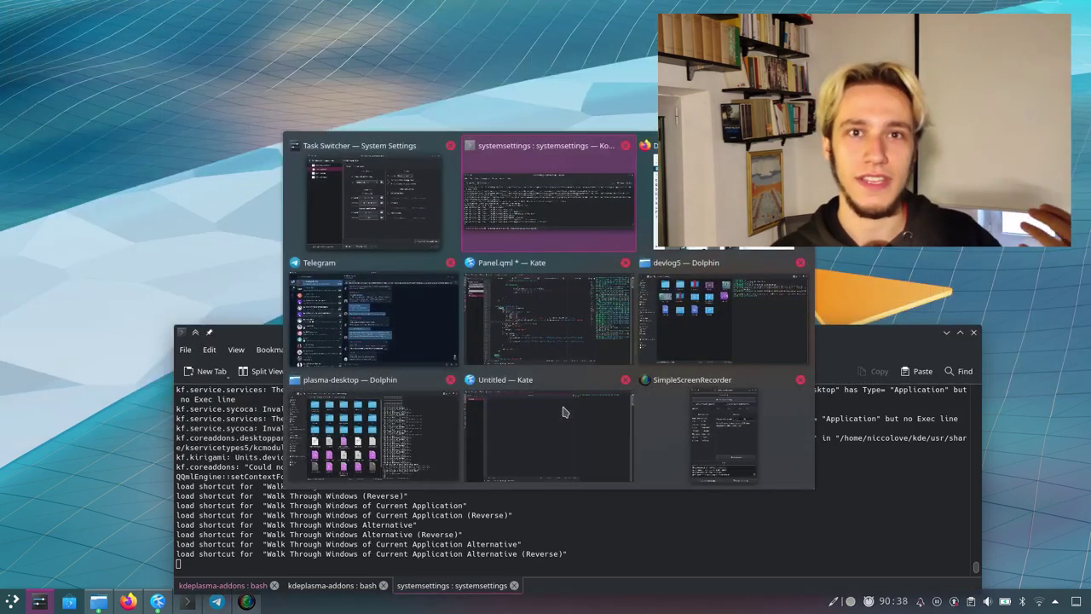
{"action": "key", "text": "alt+Tab"}
{"action": "key", "text": "alt+Tab"}
{"action": "key", "text": "alt+Tab"}
{"action": "key", "text": "alt+Tab"}
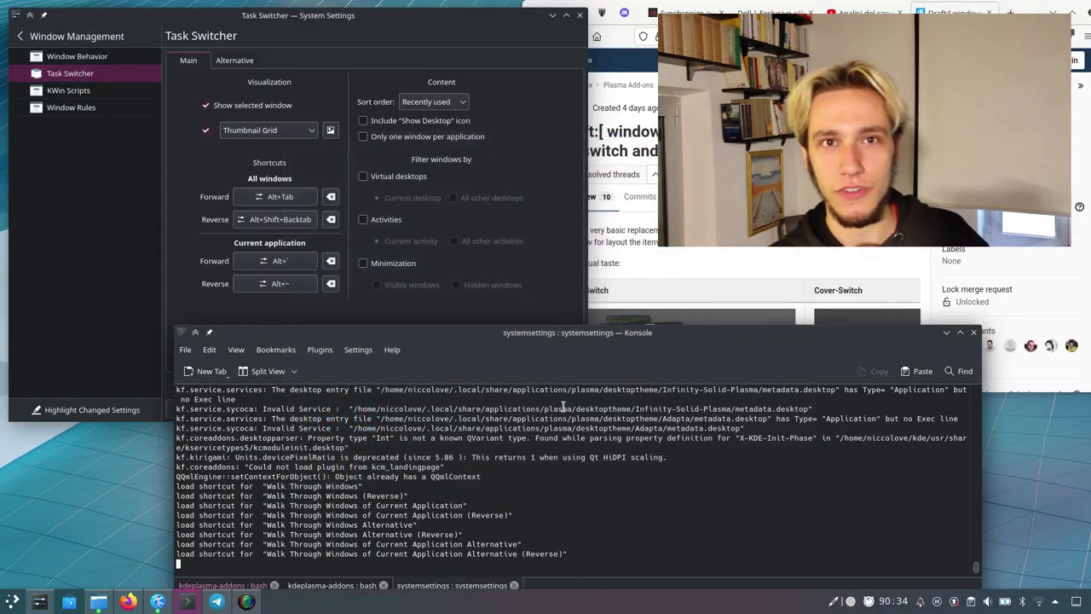
- Filter Virtual desktops to All other desktops, apply, and test it with Alt+Tab and Ctrl+F8
{"action": "left_click", "coordinate": [380, 179]}
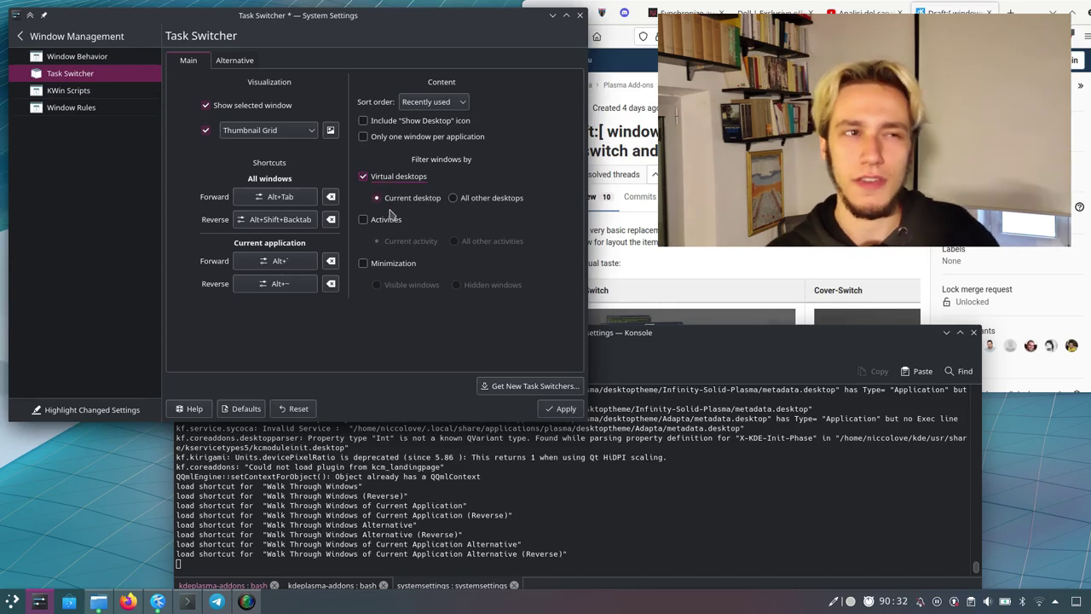
{"action": "left_click", "coordinate": [461, 198]}
{"action": "left_click", "coordinate": [559, 409]}
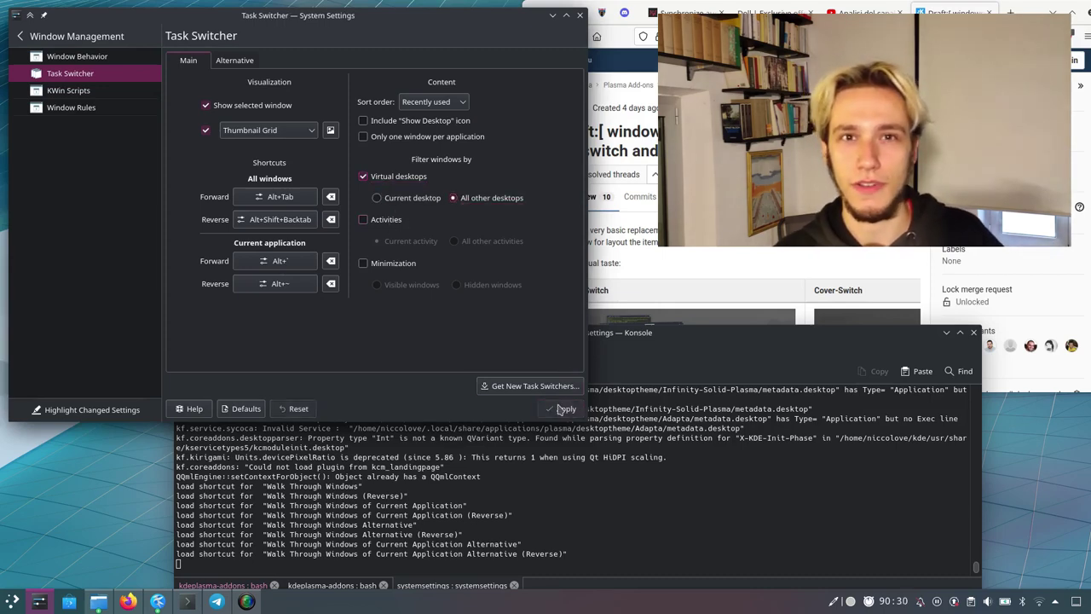
{"action": "key", "text": "alt+Tab"}
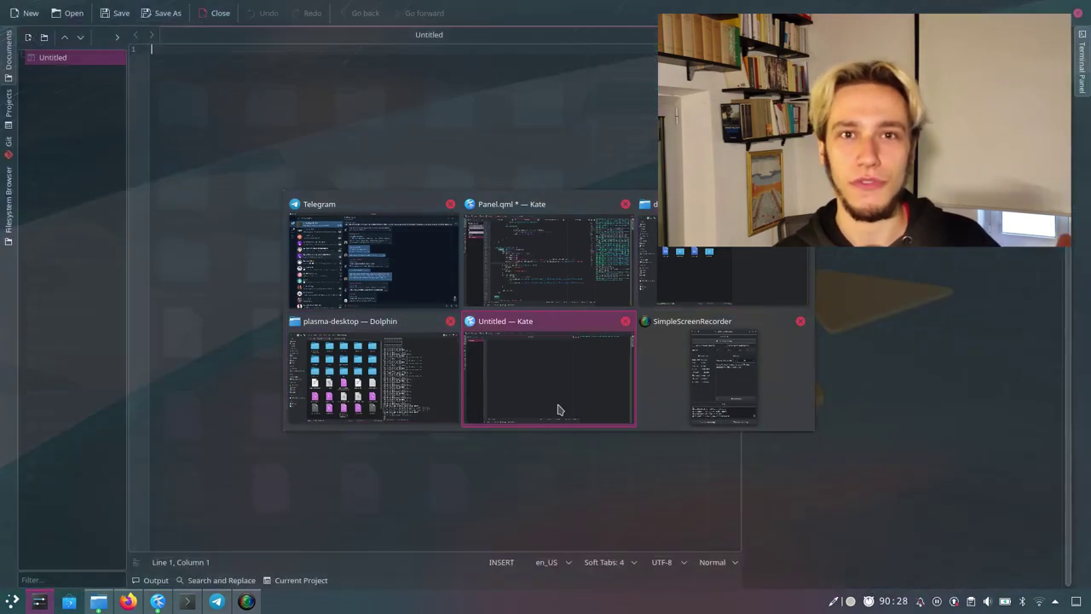
{"action": "key", "text": "alt+Tab"}
{"action": "key", "text": "alt+Tab"}
{"action": "key", "text": "alt+Tab"}
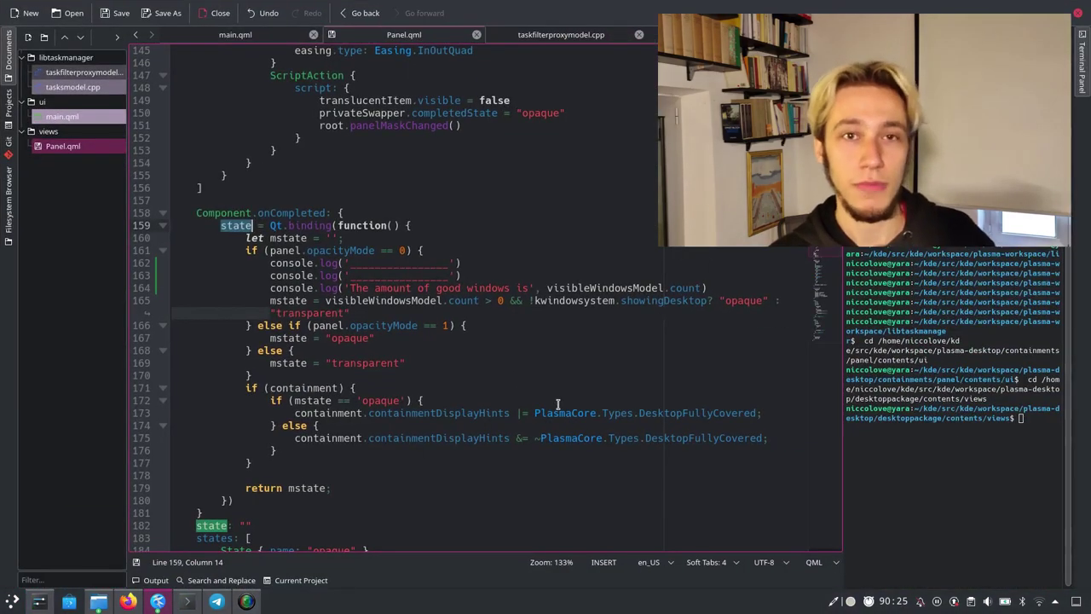
{"action": "key", "text": "ctrl+F8"}
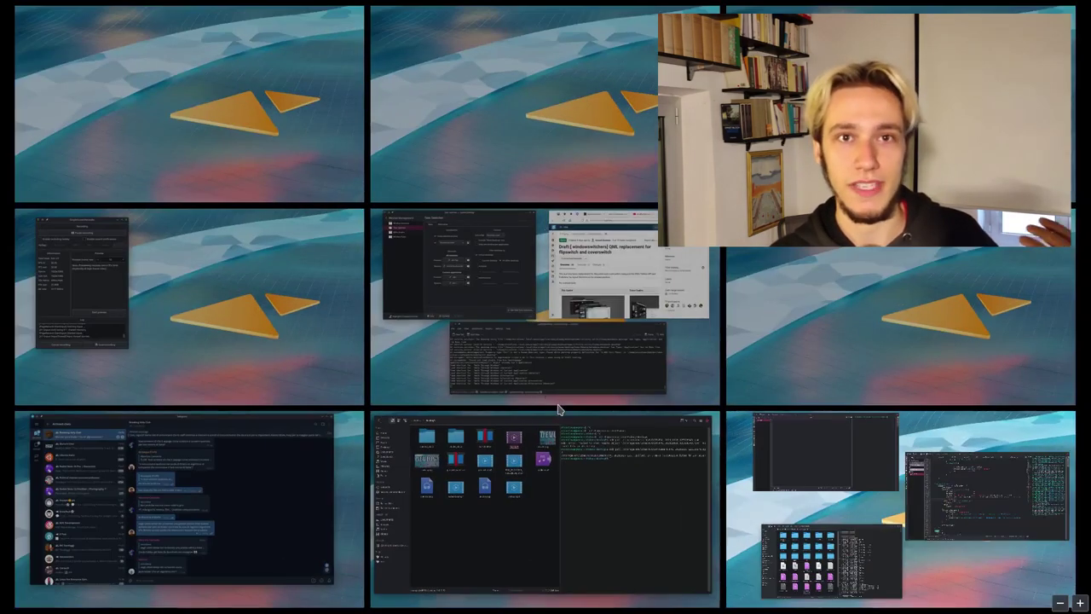
- Filter the switcher to Current desktop, Current activity and Visible windows, then apply
{"action": "left_click", "coordinate": [462, 279]}
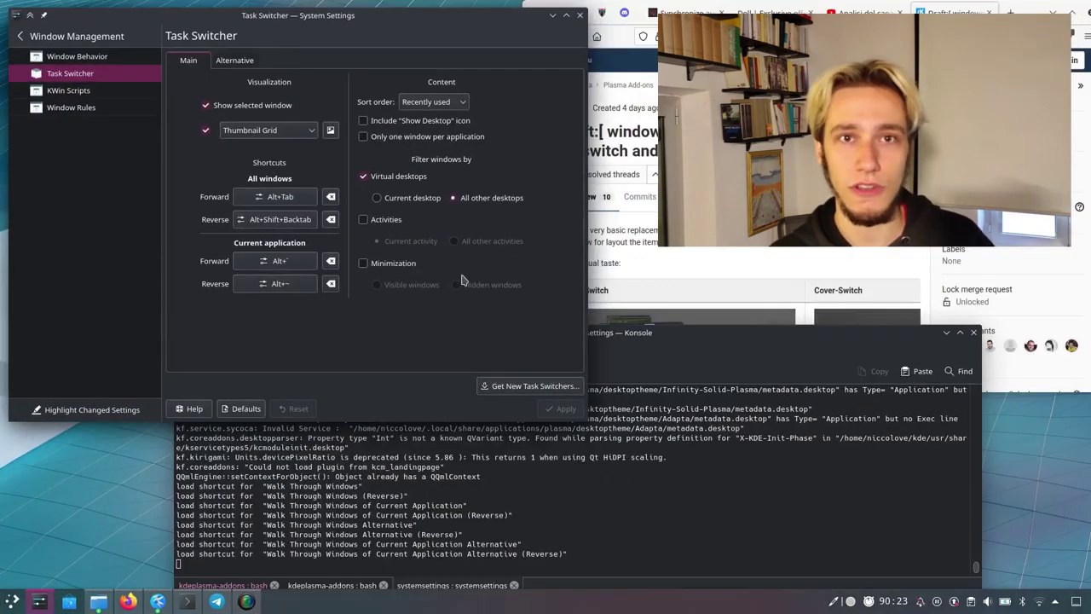
{"action": "left_click", "coordinate": [387, 176]}
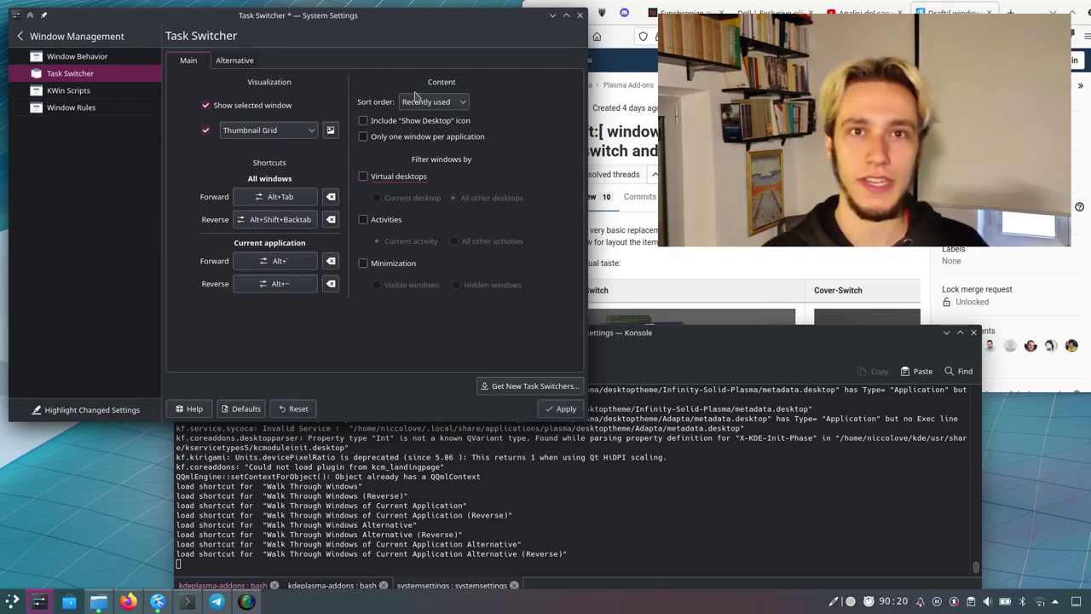
{"action": "left_click", "coordinate": [226, 63]}
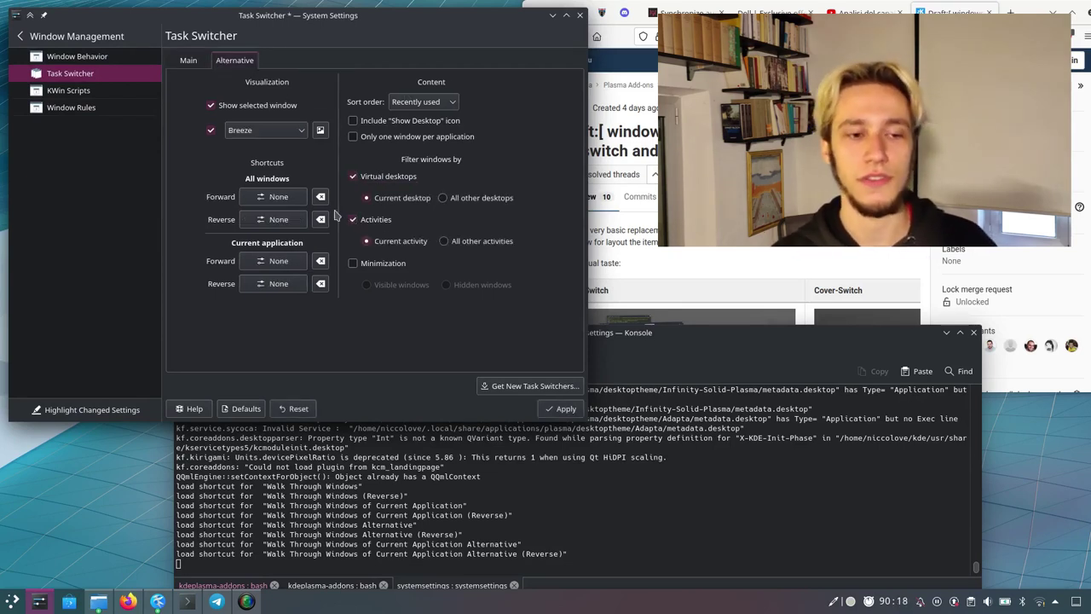
{"action": "left_click", "coordinate": [191, 62]}
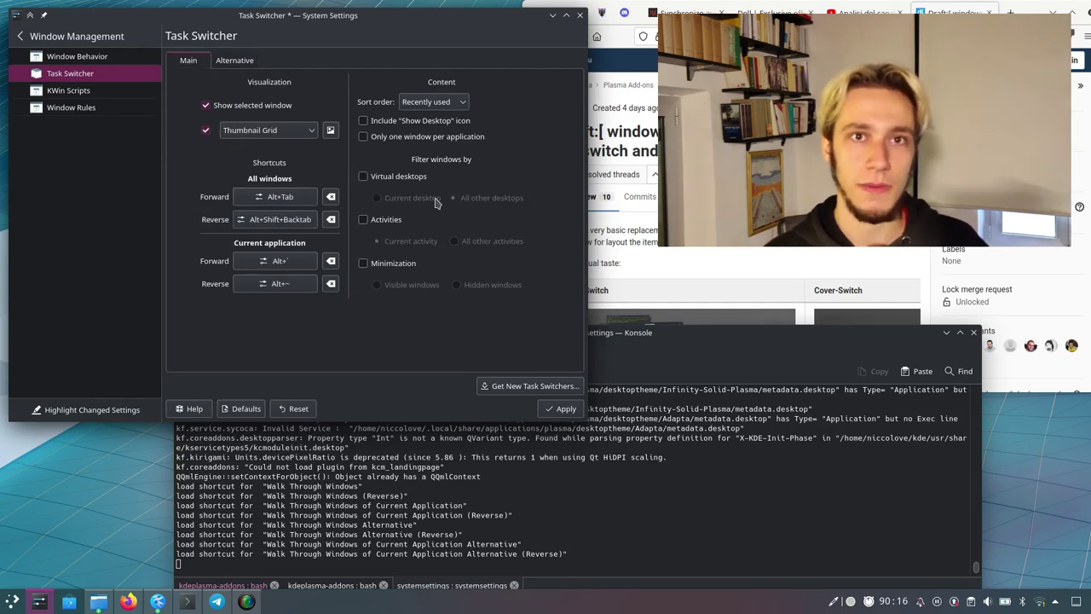
{"action": "left_click", "coordinate": [399, 177]}
{"action": "left_click", "coordinate": [388, 219]}
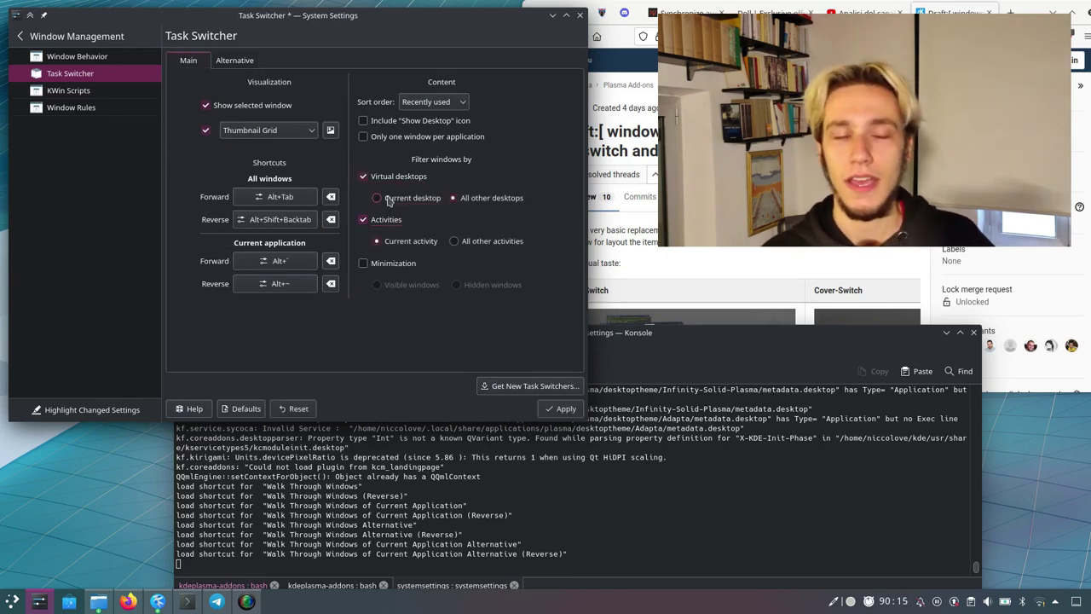
{"action": "left_click", "coordinate": [407, 266]}
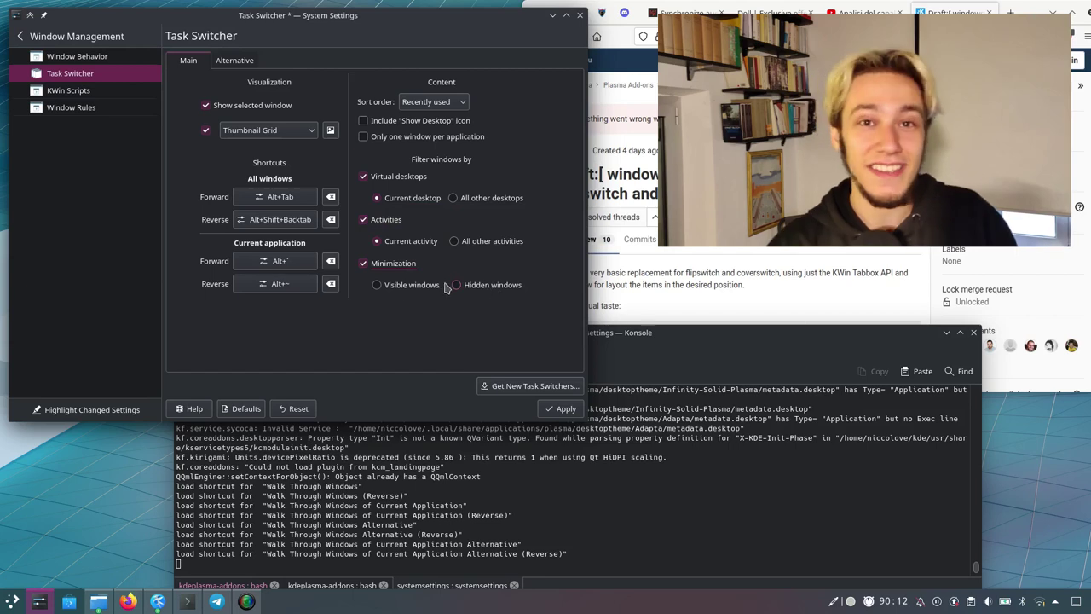
{"action": "left_click", "coordinate": [413, 285]}
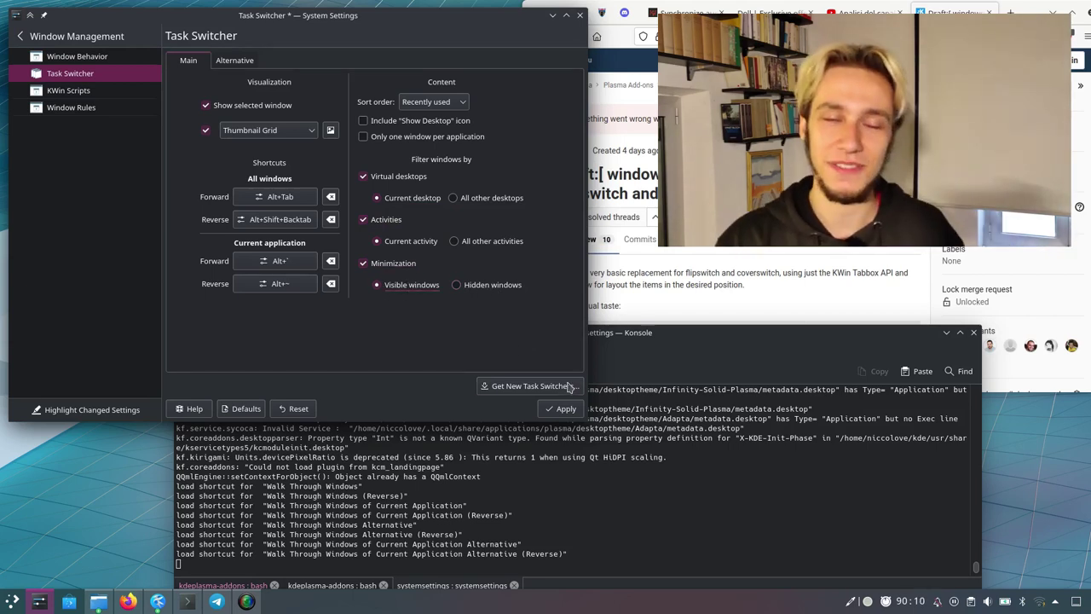
{"action": "left_click", "coordinate": [573, 413]}
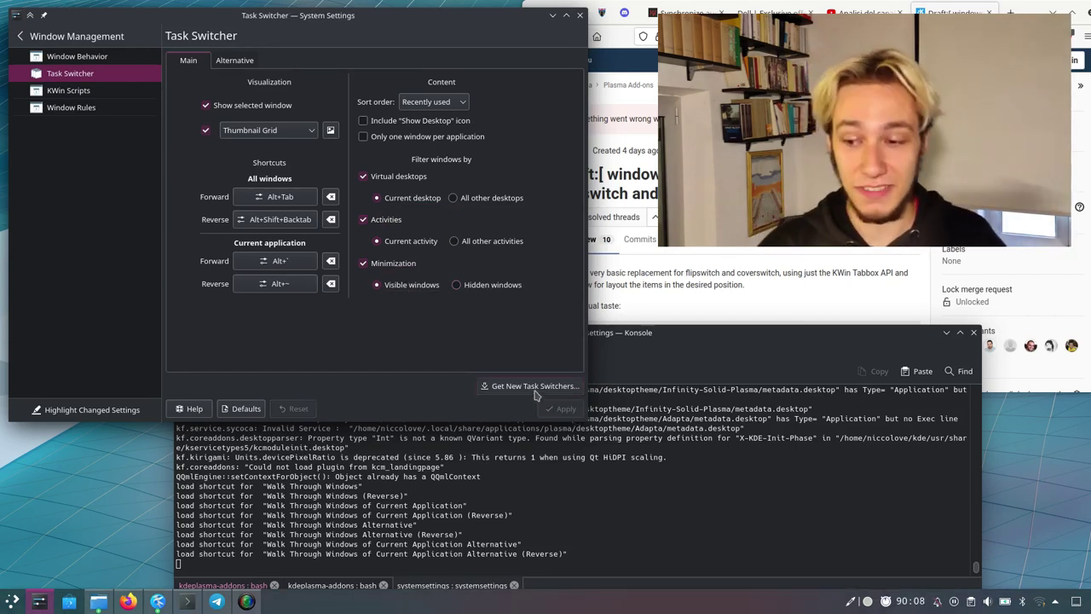
- Cycle the Flip Switch repeatedly among just Firefox, Konsole and System Settings
{"action": "key", "text": "alt+Tab"}
{"action": "key", "text": "alt+Tab"}
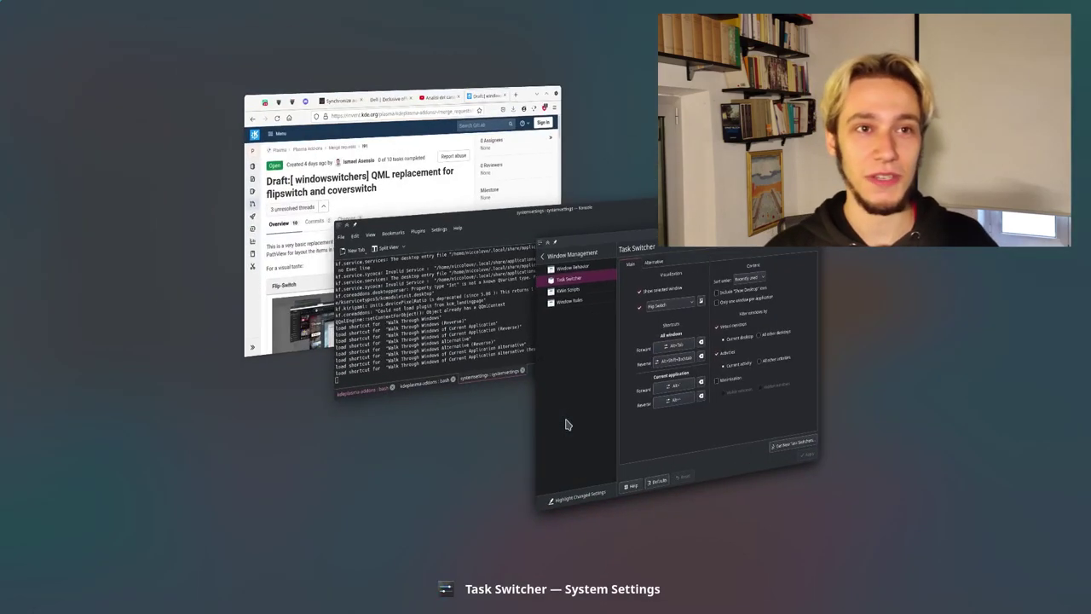
{"action": "key", "text": "alt+Tab"}
{"action": "key", "text": "alt+Tab"}
{"action": "key", "text": "alt+Tab"}
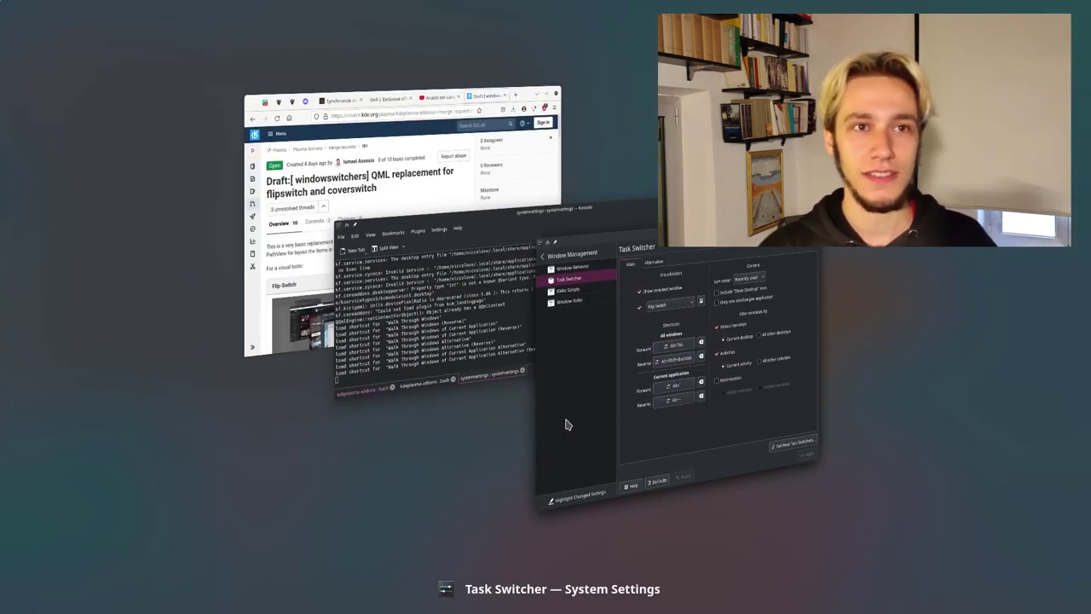
{"action": "key", "text": "alt+Tab"}
{"action": "key", "text": "alt+Tab"}
{"action": "key", "text": "alt+Tab"}
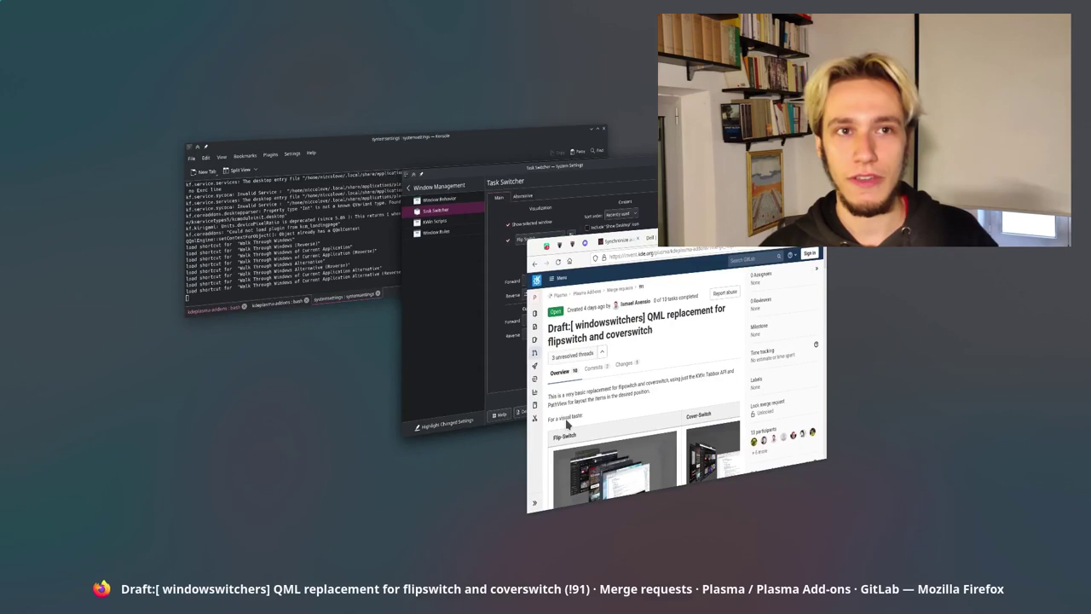
{"action": "key", "text": "alt+Tab"}
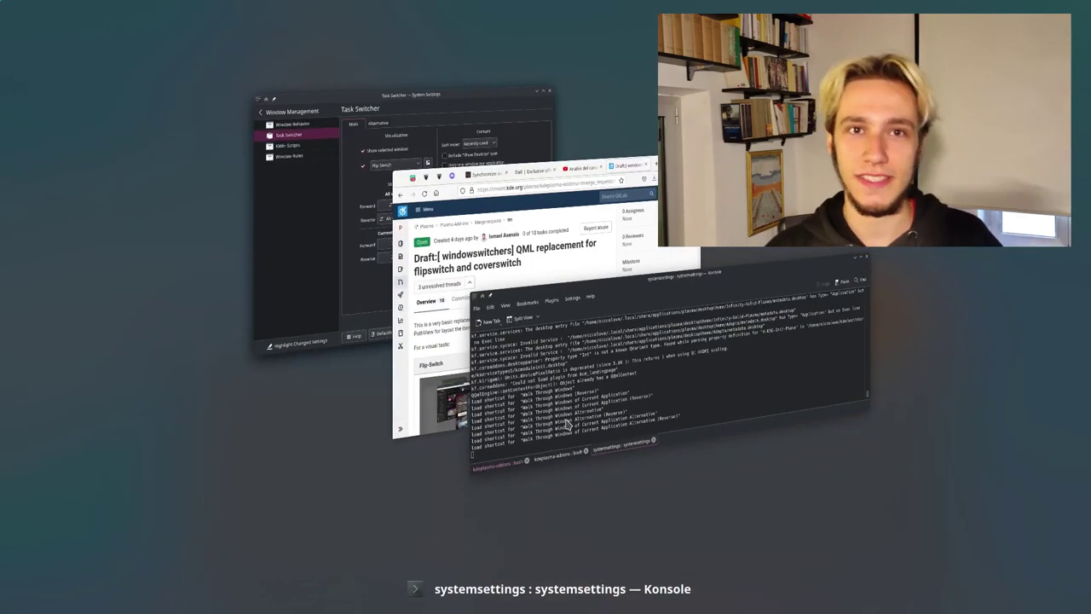
{"action": "key", "text": "alt+Tab"}
{"action": "key", "text": "alt+Tab"}
{"action": "key", "text": "alt+Tab"}
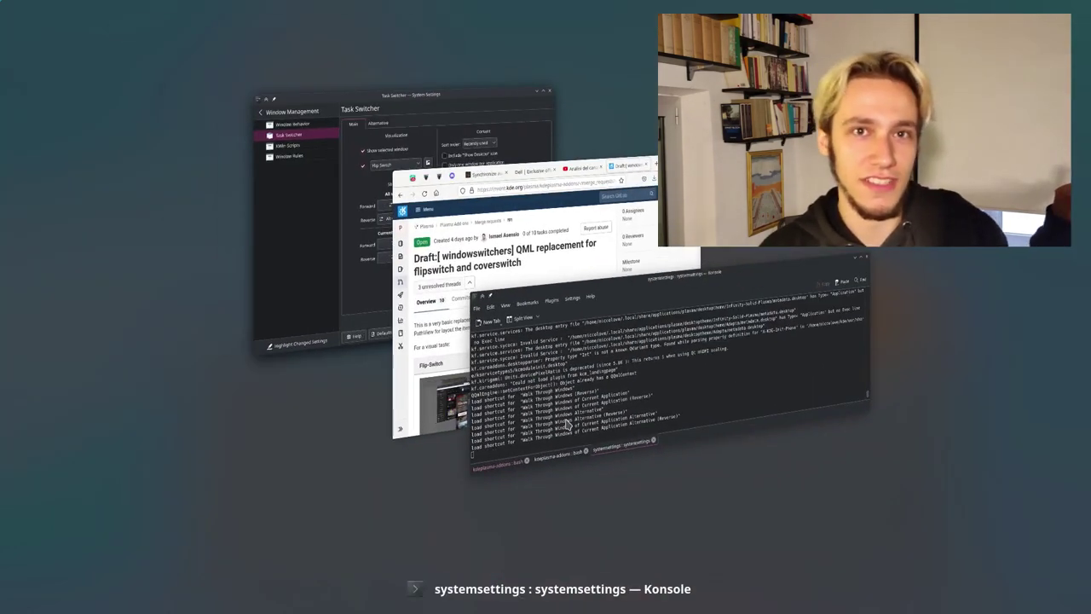
{"action": "key", "text": "alt+Tab"}
{"action": "key", "text": "alt+Tab"}
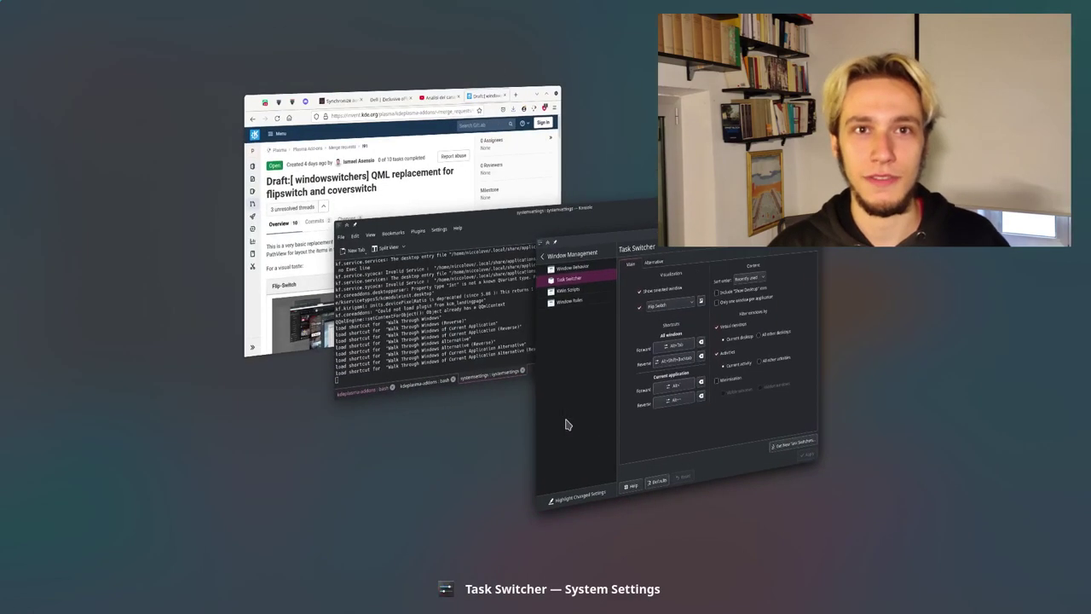
{"action": "key", "text": "alt+Tab"}
{"action": "key", "text": "alt+Tab"}
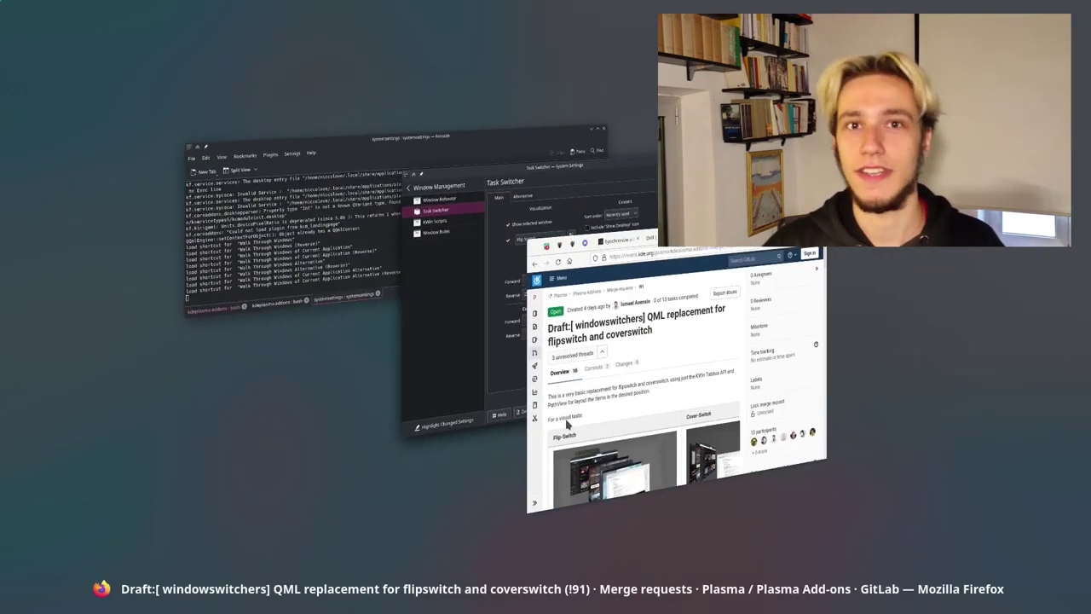
{"action": "key", "text": "alt+Tab"}
{"action": "key", "text": "alt+Tab"}
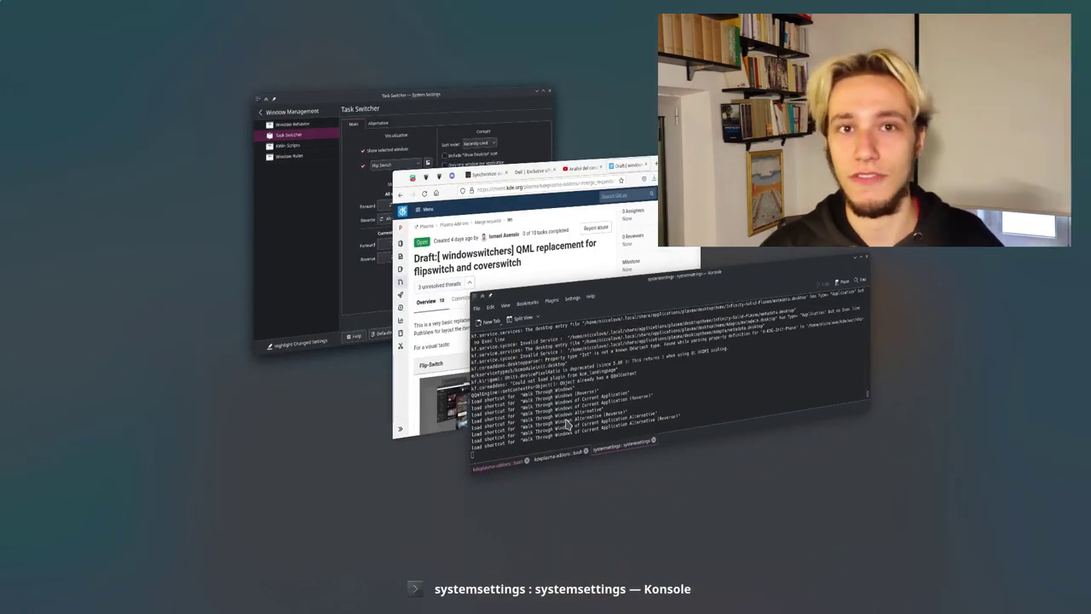
{"action": "key", "text": "alt+Tab"}
{"action": "key", "text": "alt+Tab"}
{"action": "key", "text": "alt+Tab"}
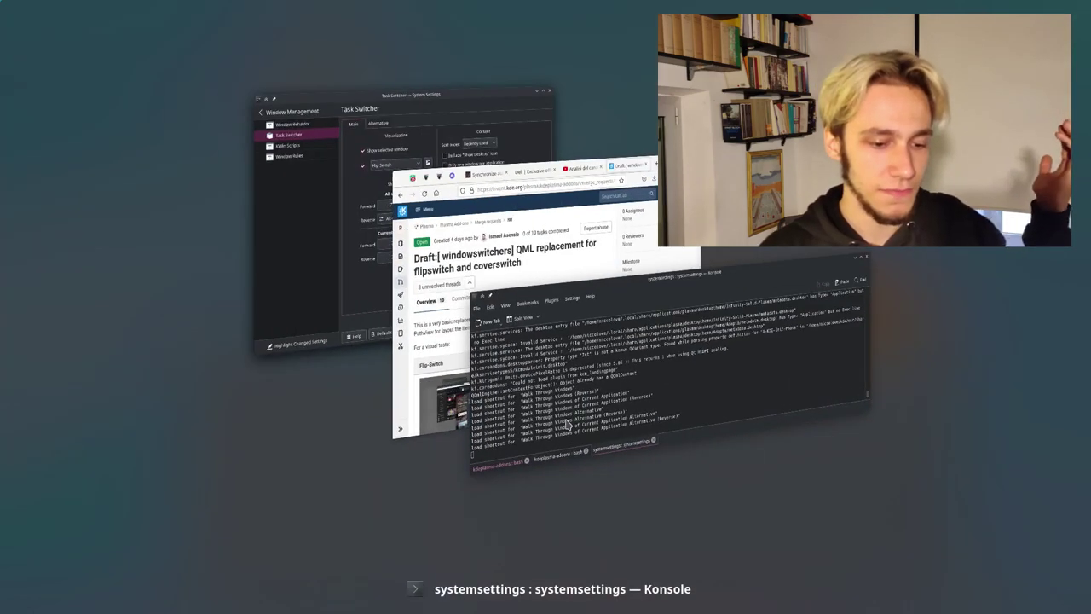
{"action": "key", "text": "alt+Tab"}
{"action": "key", "text": "alt+Tab"}
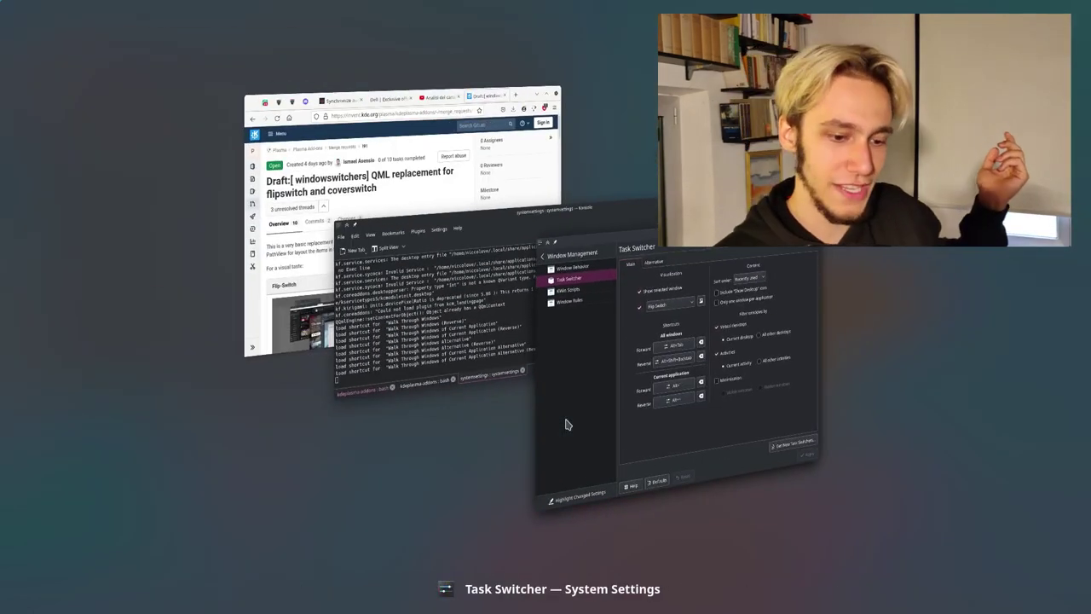